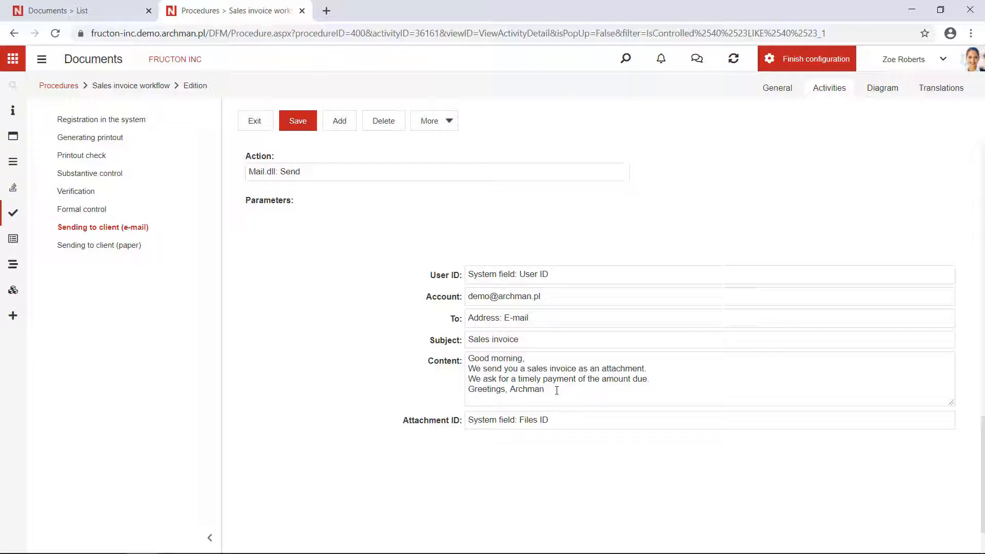
Step: Finish the application configuration and start a new sales invoice from the Sales invoices list in Documents
left_click(801, 58)
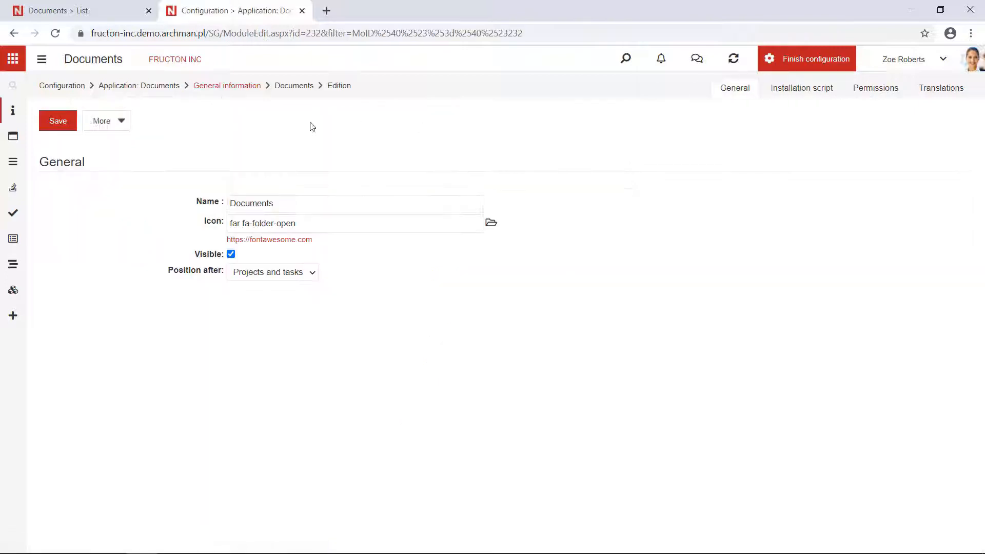
left_click(42, 64)
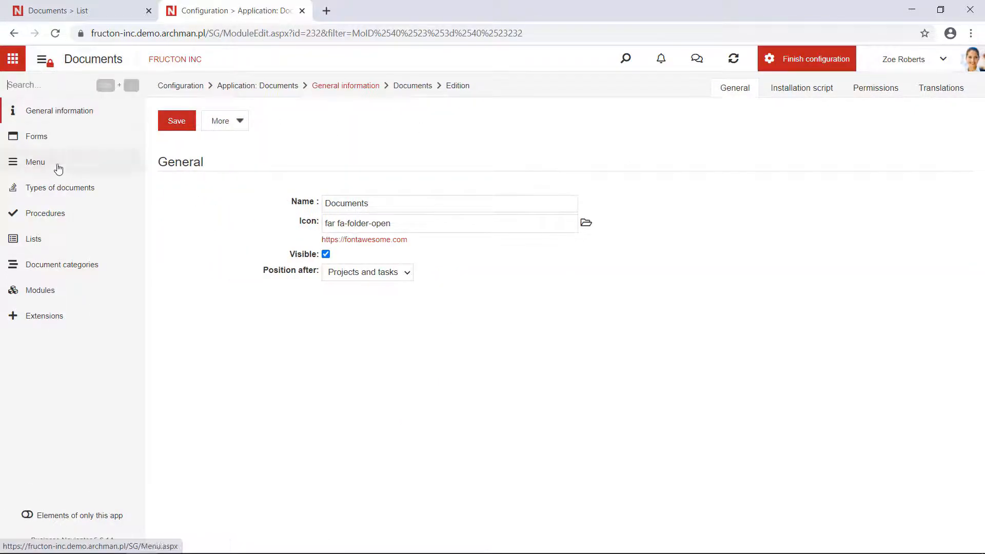
left_click(803, 64)
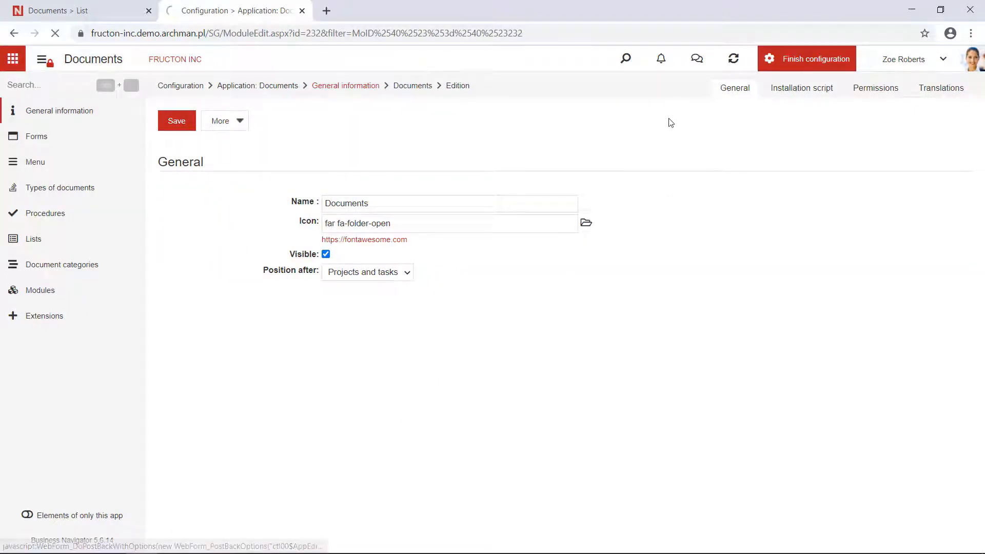
left_click(41, 137)
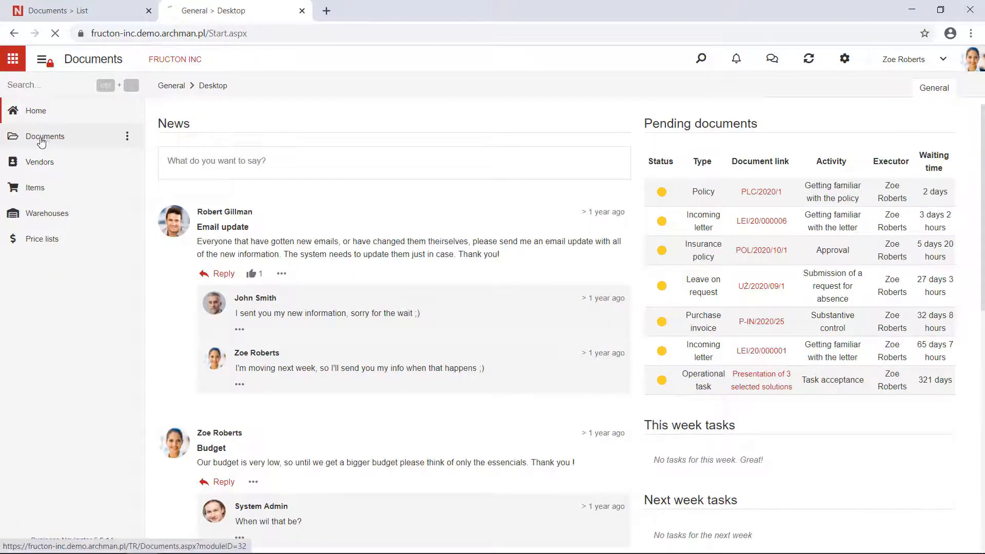
left_click(42, 59)
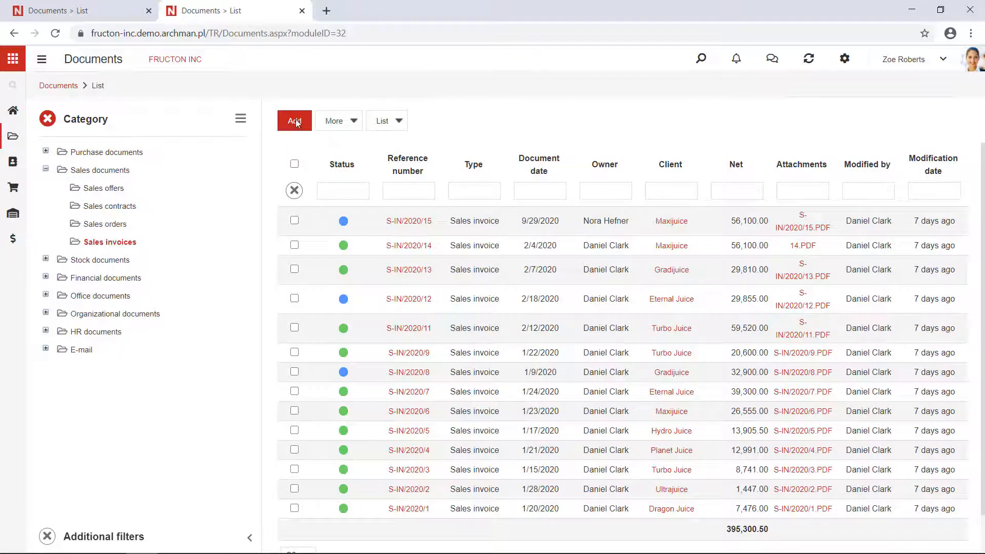
left_click(295, 120)
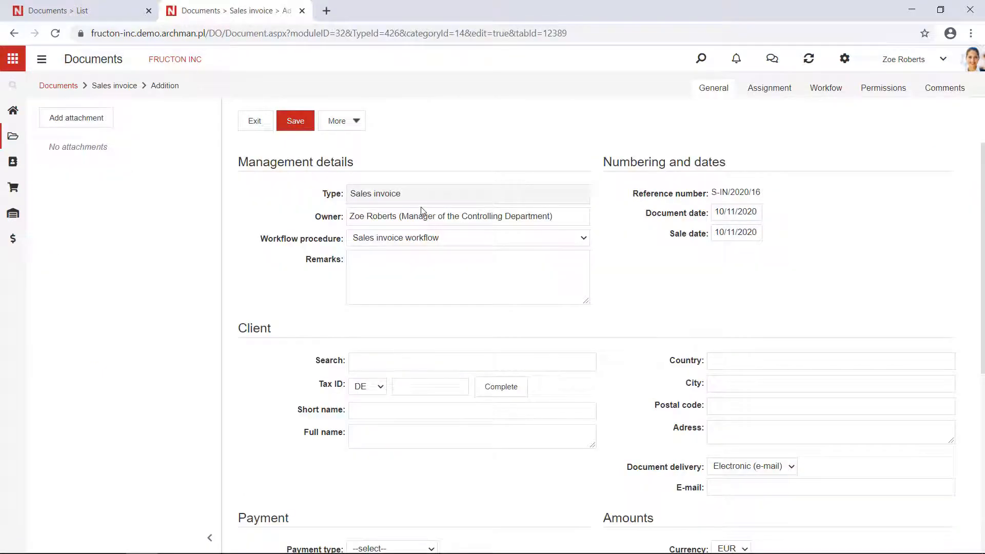
Step: Look up Turbo Juice in the client search and fill in its details on the invoice
scroll(414, 286, "down", 1)
left_click(398, 302)
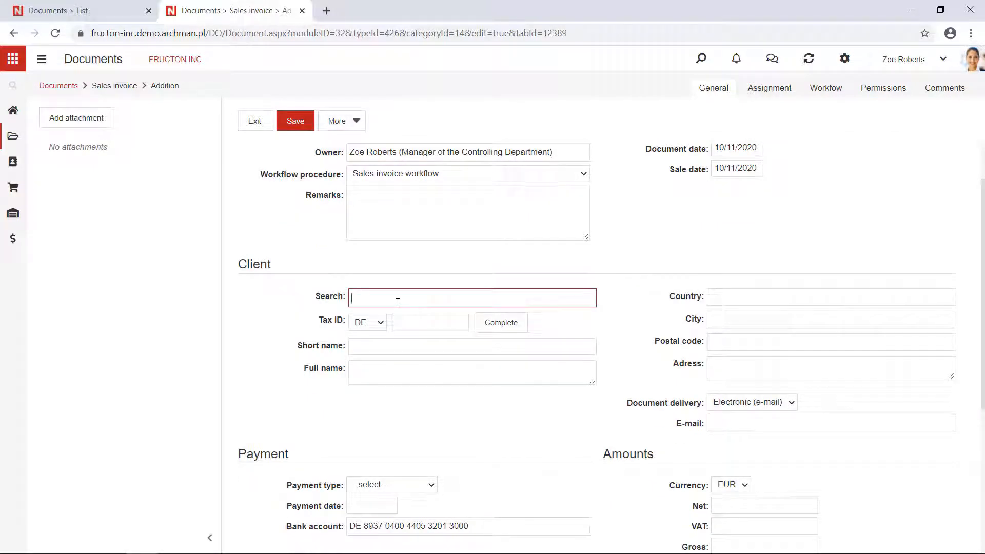
type("tur")
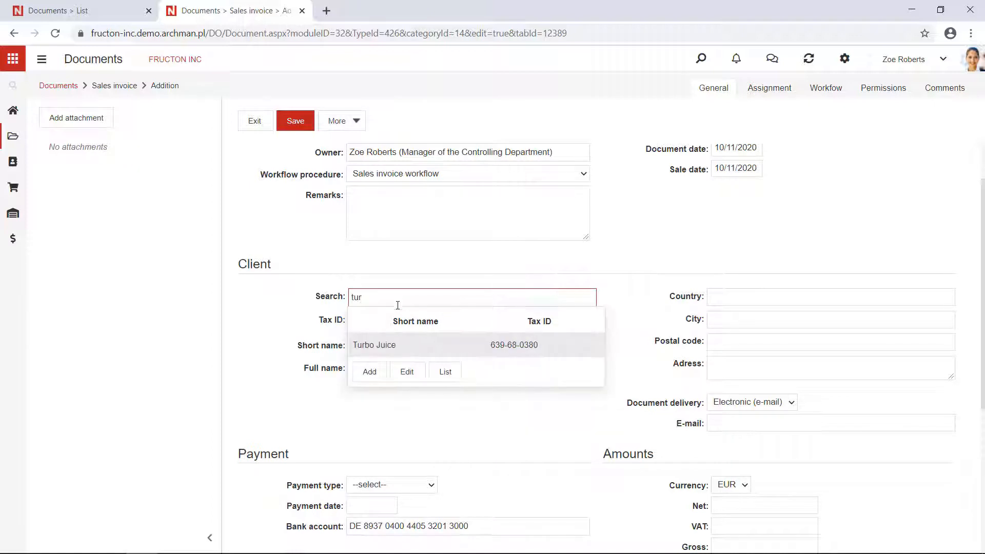
left_click(407, 343)
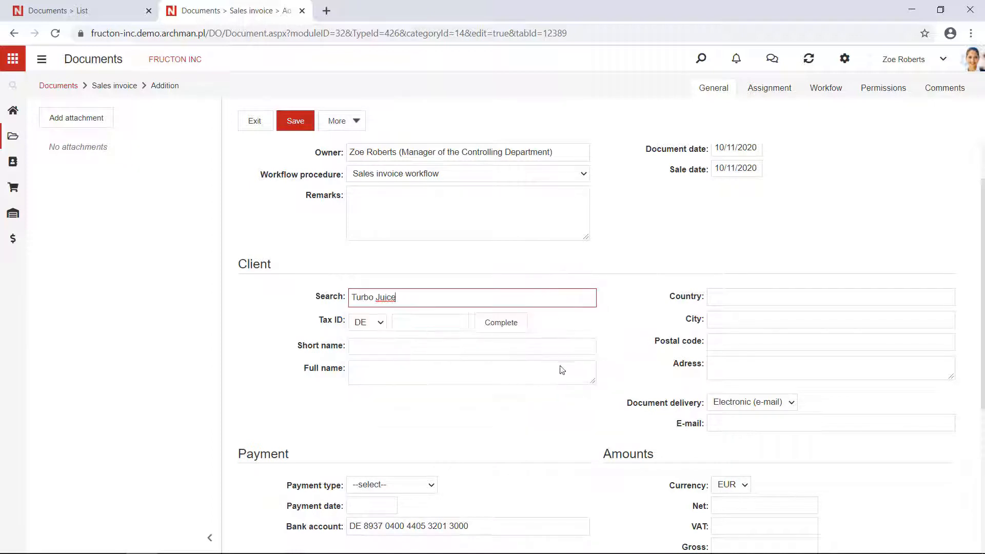
Step: Try Paper as the client's document delivery method and set it back to Electronic (e-mail)
scroll(721, 421, "down", 1)
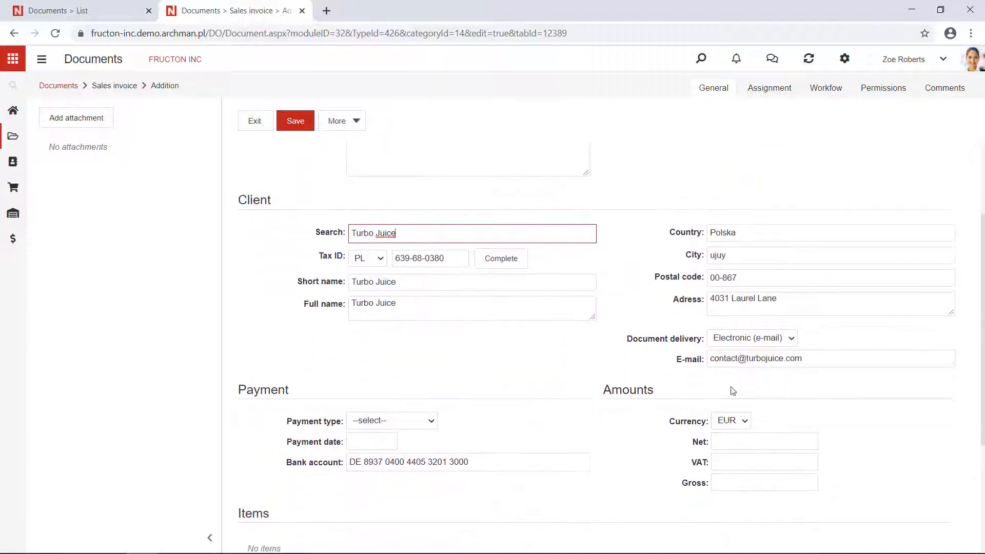
left_click(759, 339)
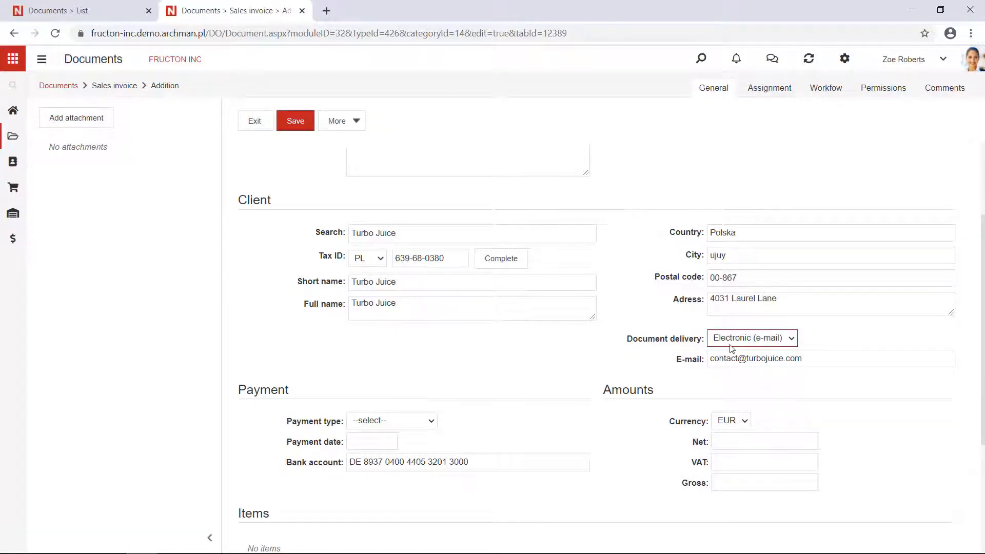
left_click(731, 338)
left_click(732, 374)
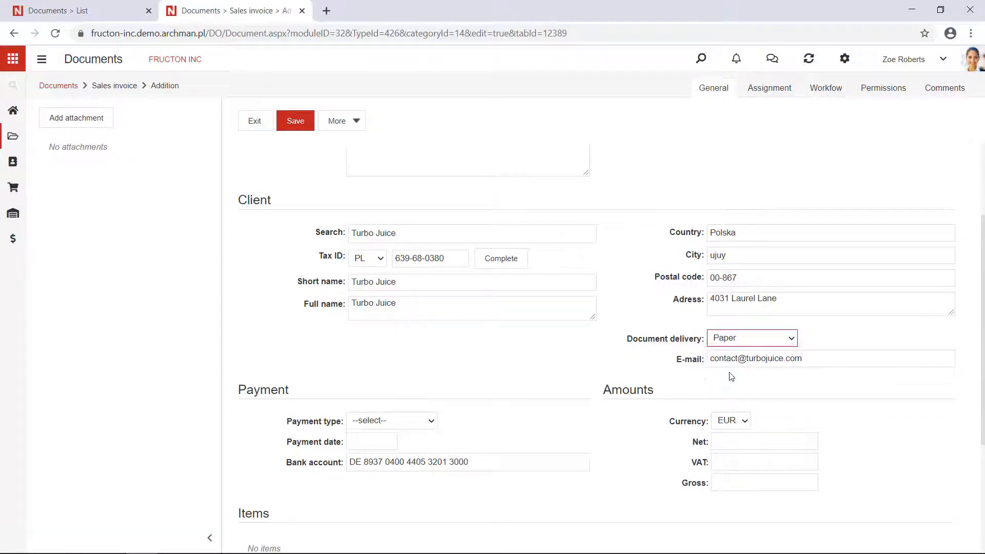
left_click(732, 343)
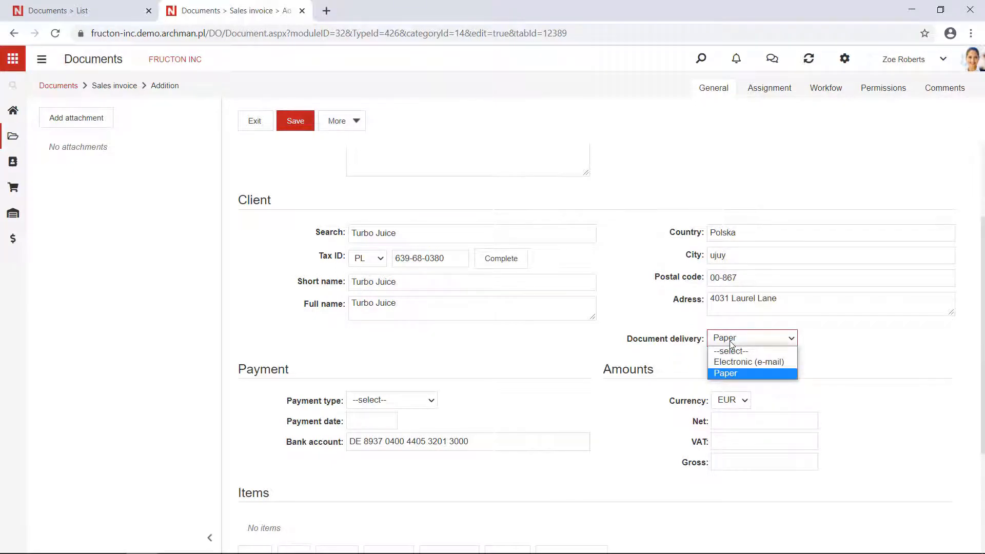
left_click(734, 362)
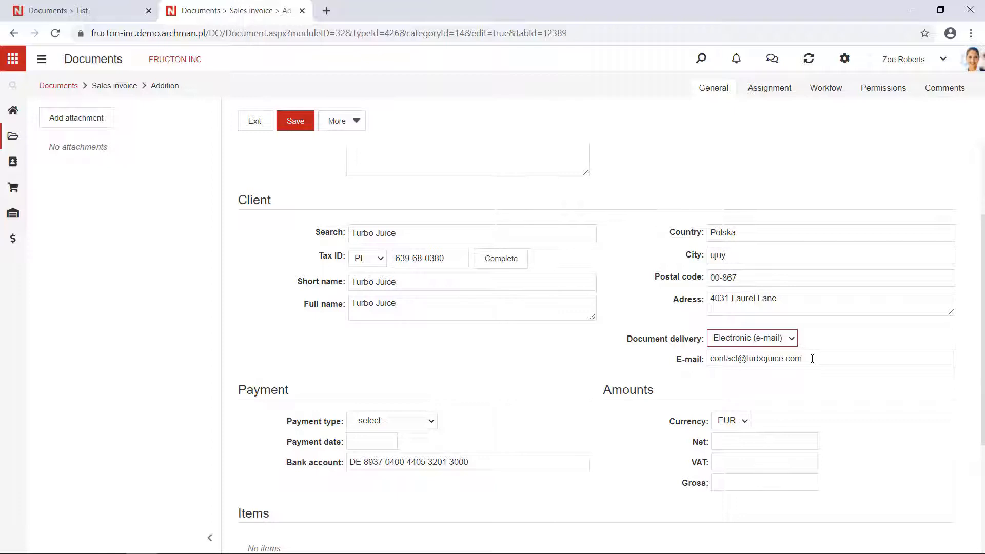
Step: Open the Turbo Juice vendor record, check the e-mail in its contact details, and close the record
double_click(441, 258)
double_click(393, 233)
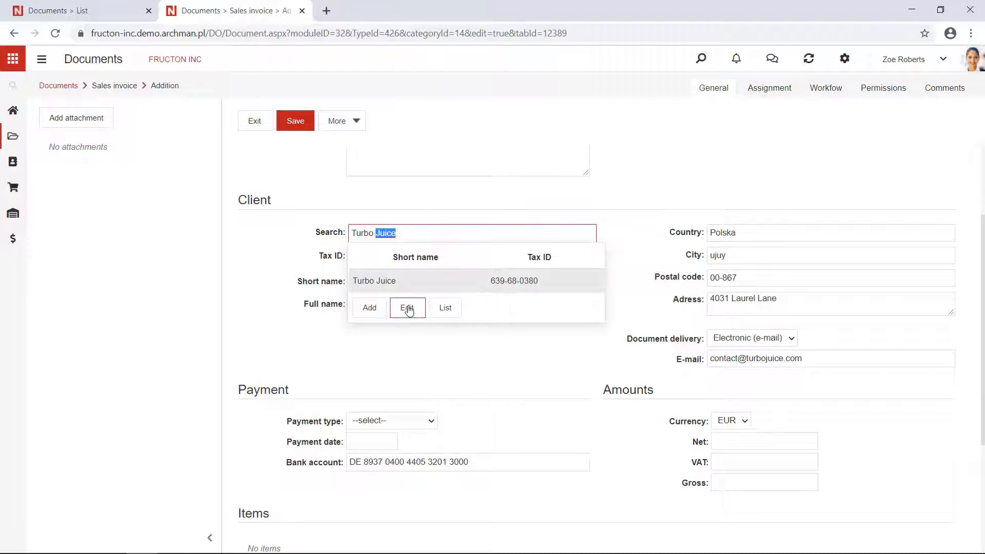
left_click(406, 308)
scroll(468, 367, "down", 1)
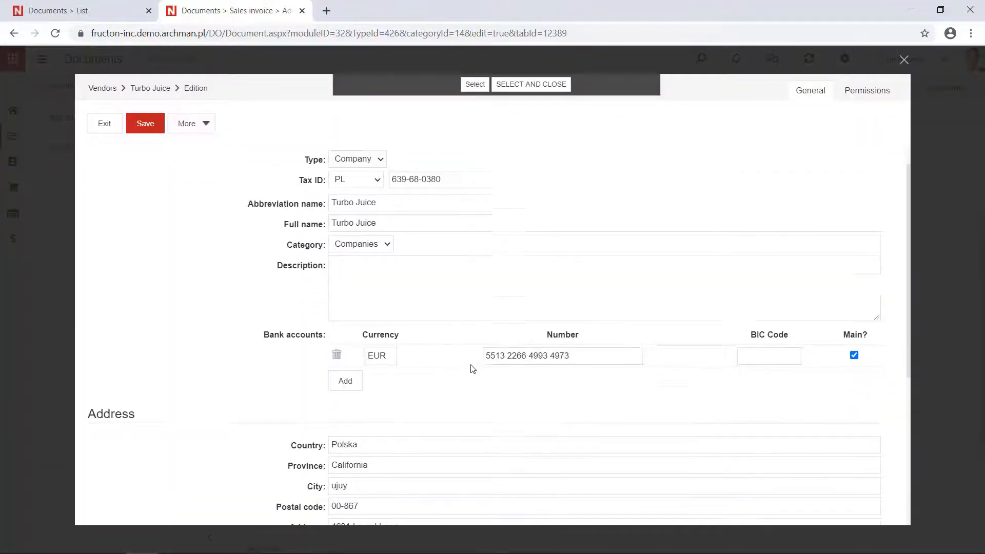
scroll(429, 355, "down", 1)
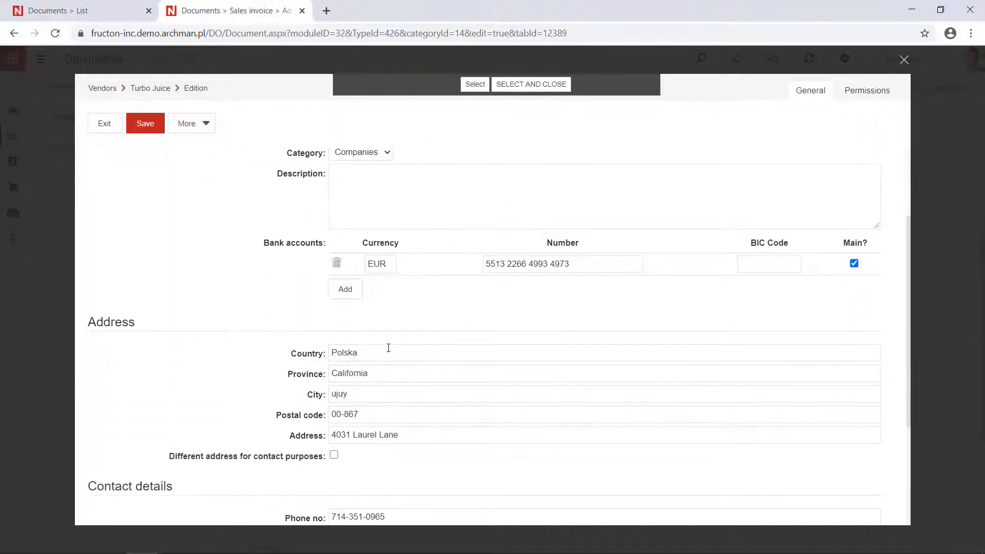
scroll(375, 348, "down", 3)
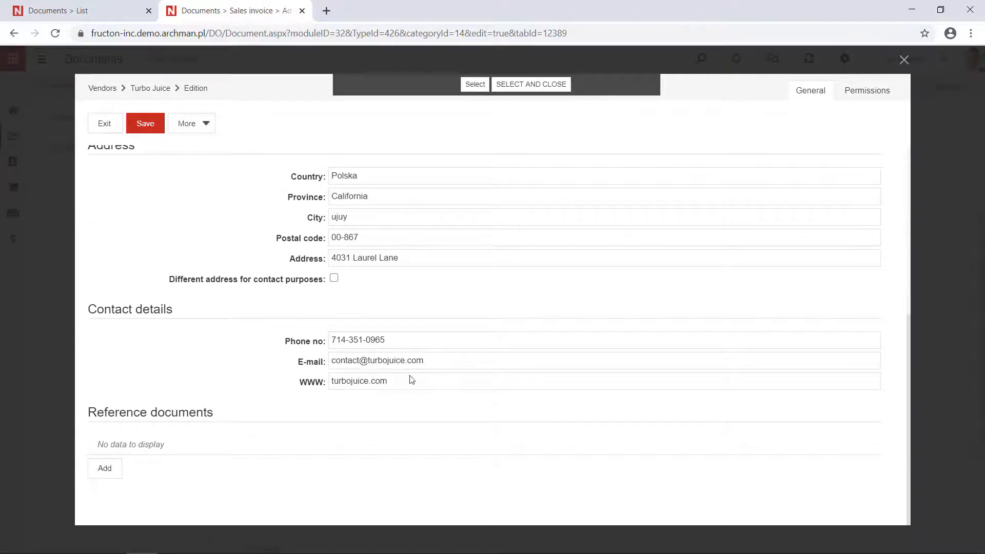
triple_click(431, 360)
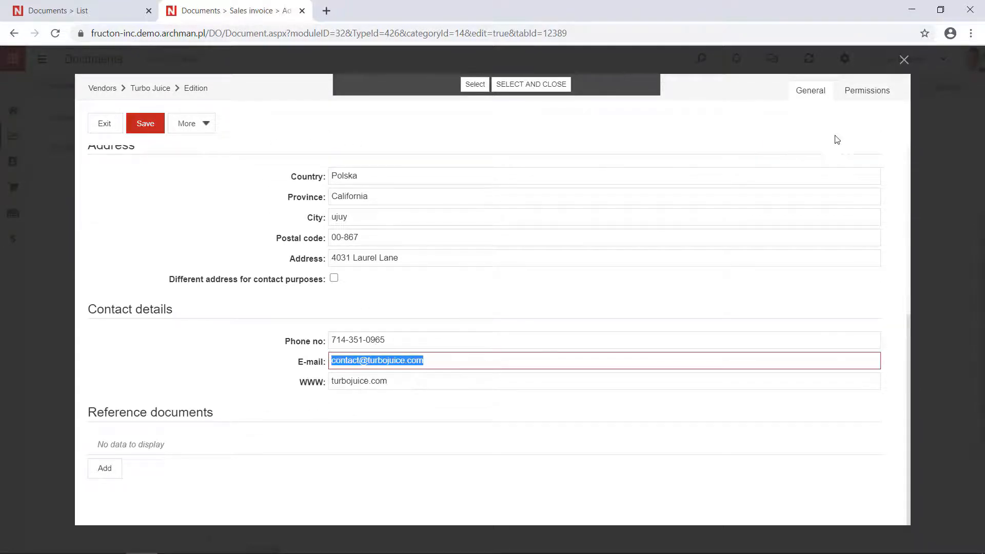
left_click(904, 60)
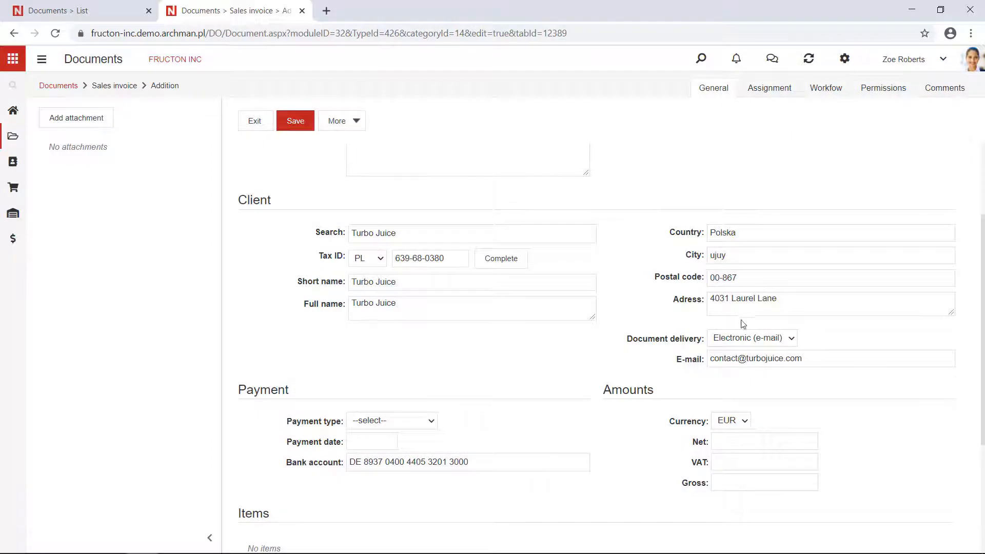
Step: Replace the client's e-mail on the invoice with the new recipient's address and set the payment type to Transfer (7 days)
scroll(765, 357, "down", 1)
triple_click(820, 295)
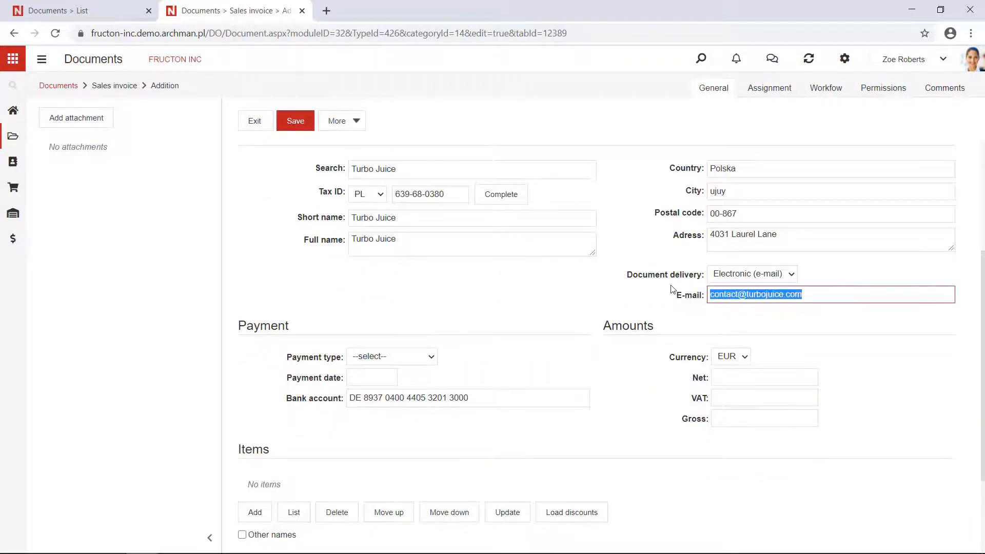
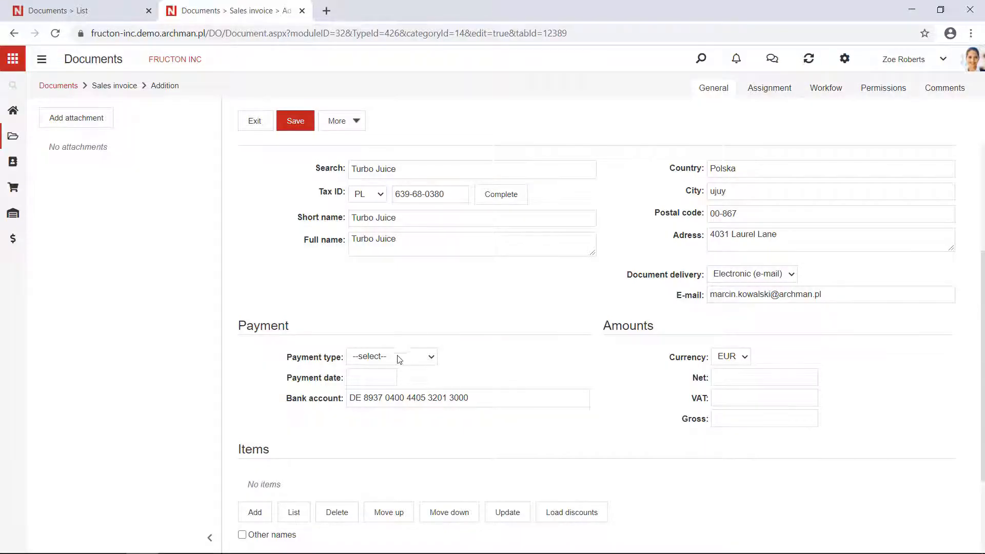
left_click(398, 357)
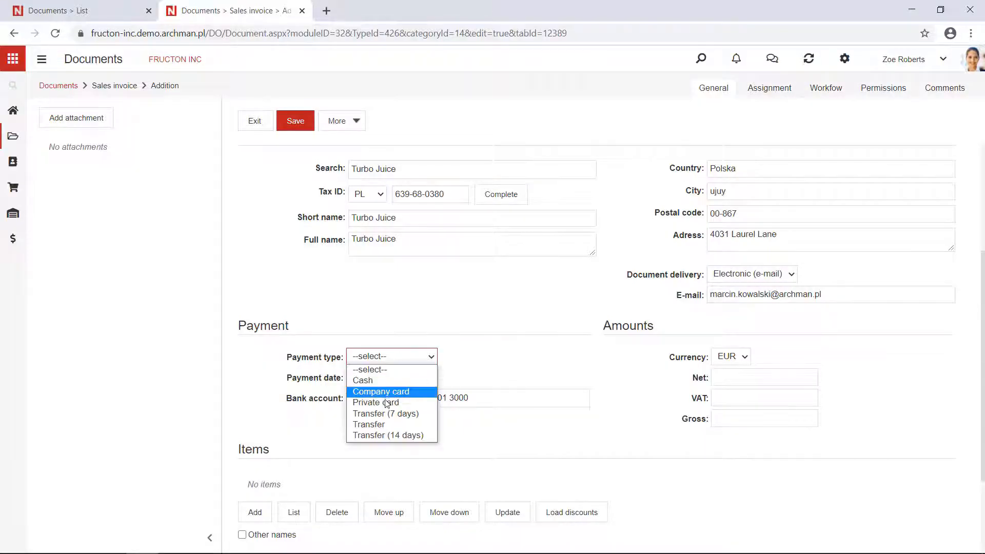
left_click(399, 414)
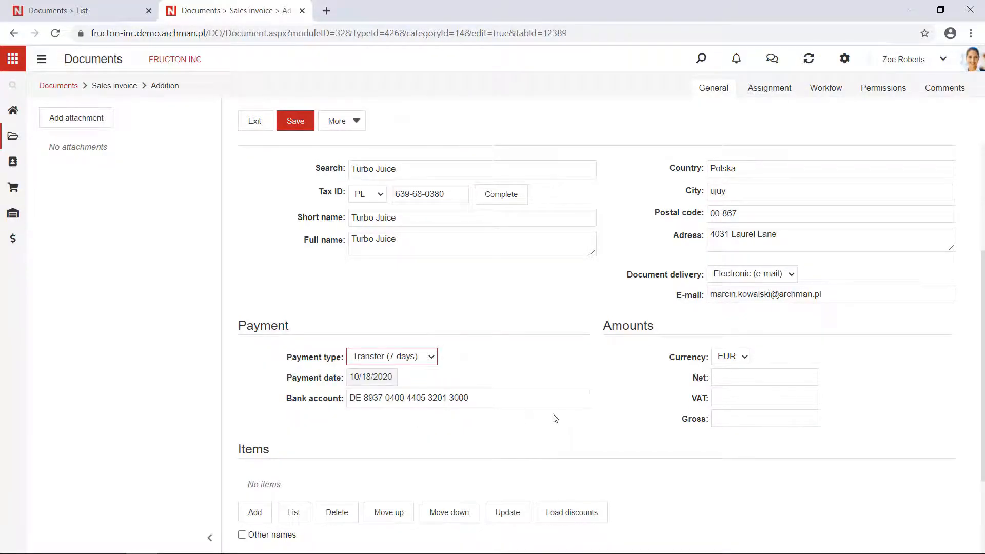
Step: Add two invoice items: Apple juice 1L (carton) and Orange juice 0,2L (carton)
scroll(554, 418, "down", 1)
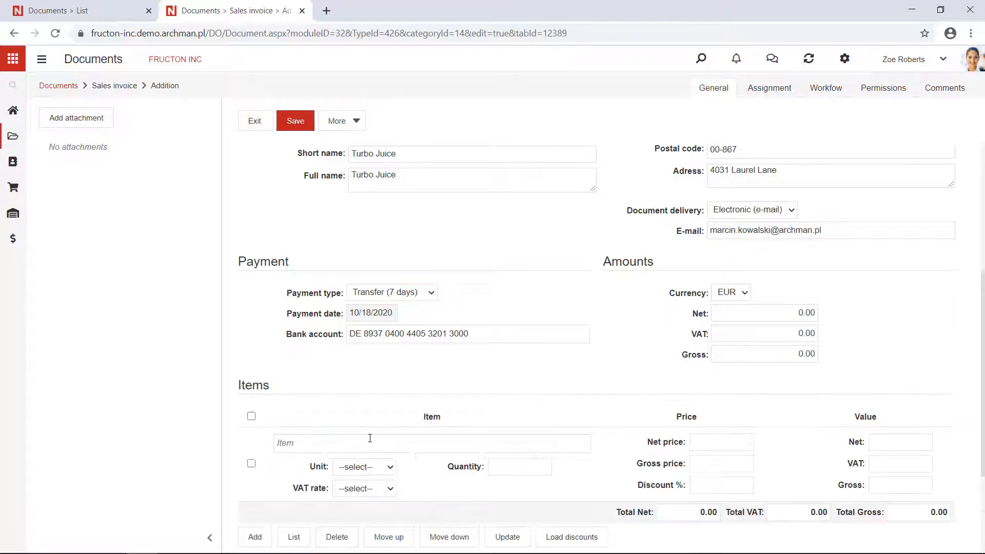
scroll(369, 438, "down", 2)
left_click(336, 318)
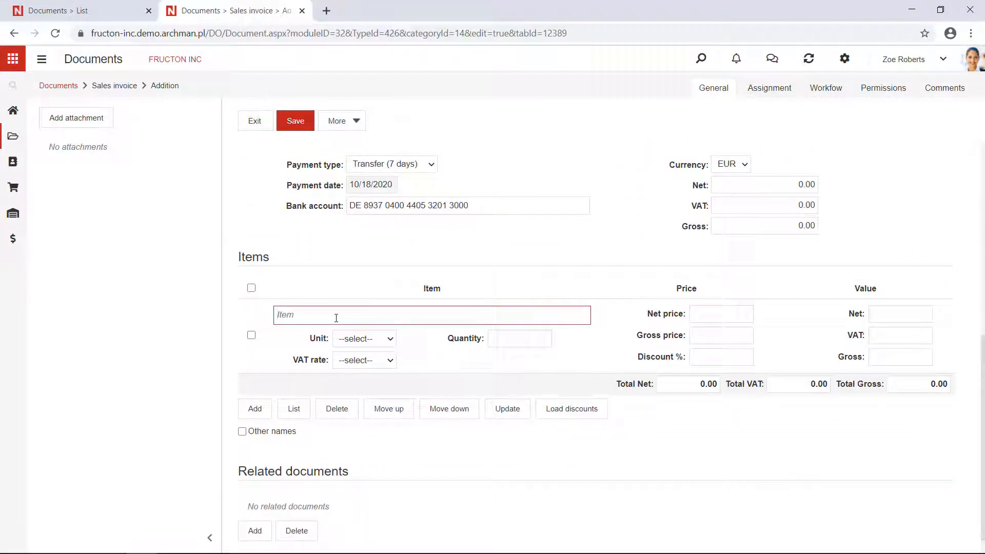
type("appl")
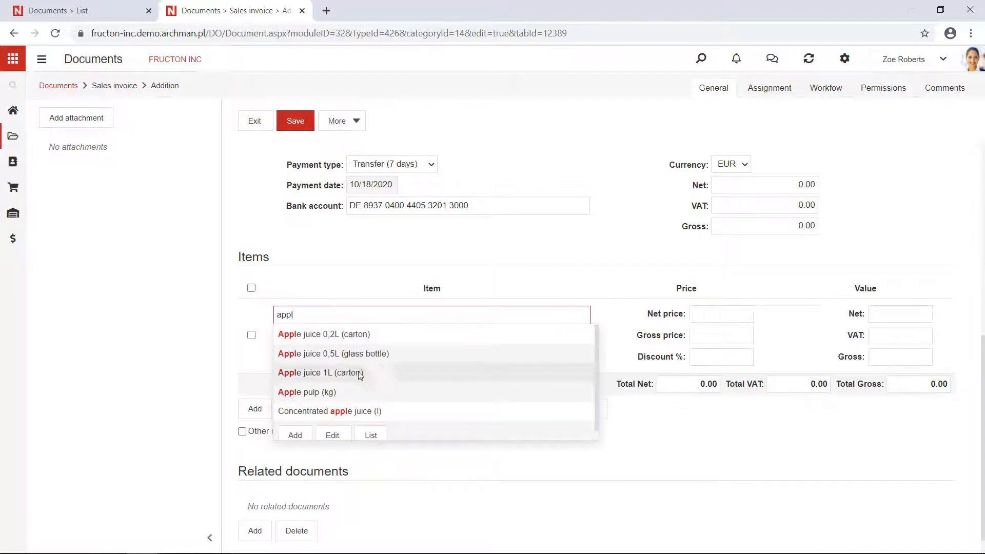
left_click(348, 375)
left_click(256, 409)
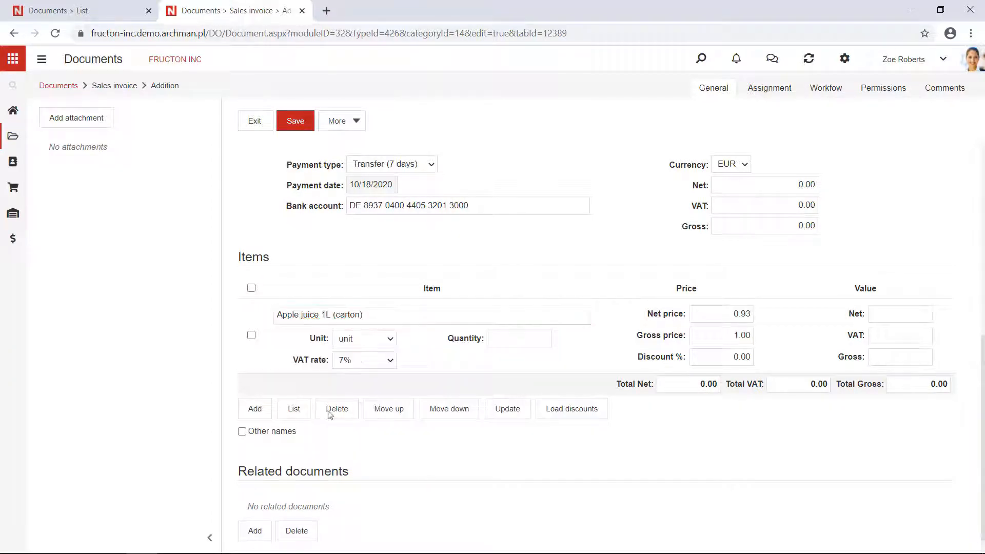
left_click(374, 394)
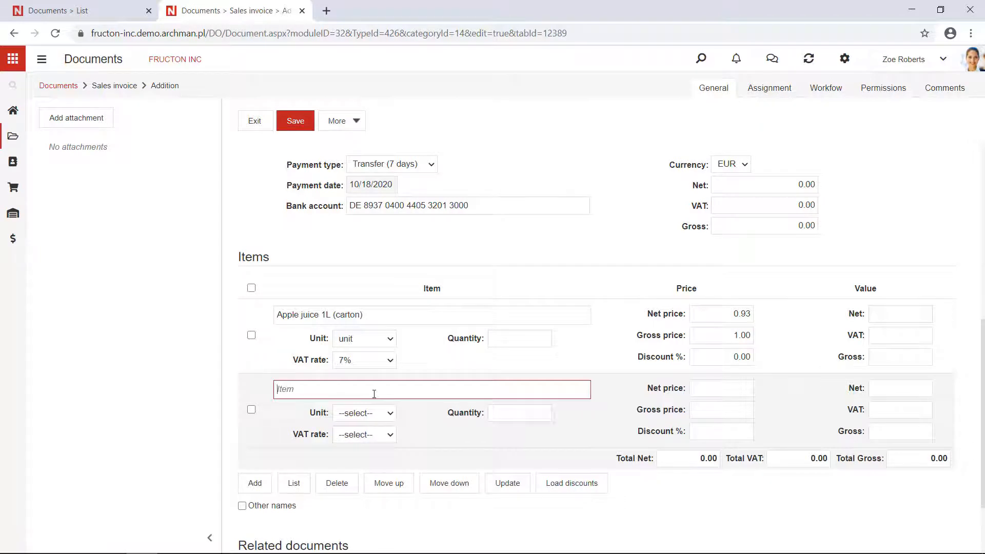
type("ora")
left_click(367, 450)
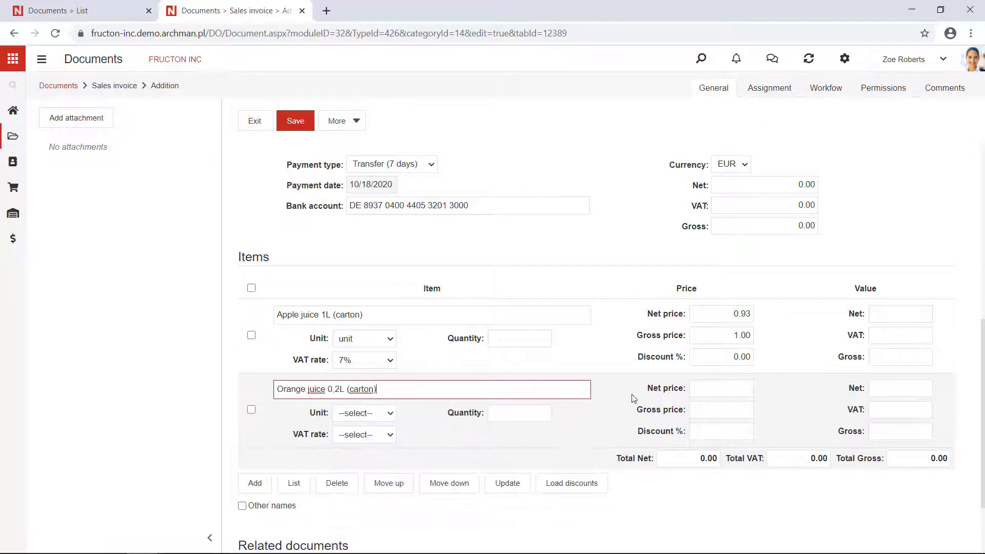
Step: Set the quantity to 100 for the orange juice and 200 for the apple juice, and save the invoice
left_click(522, 415)
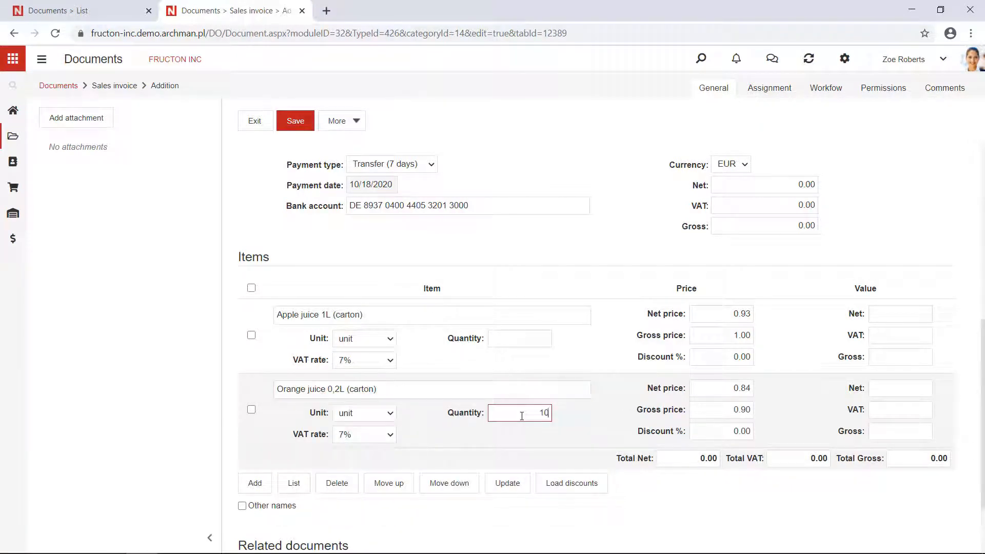
type("100")
left_click(512, 337)
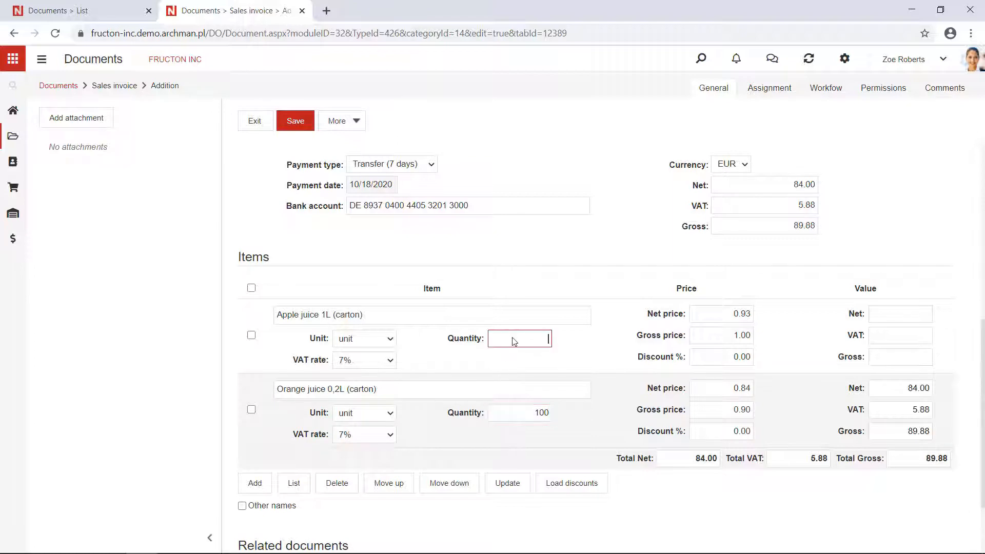
type("200")
left_click(599, 348)
scroll(601, 348, "up", 1)
scroll(600, 348, "up", 5)
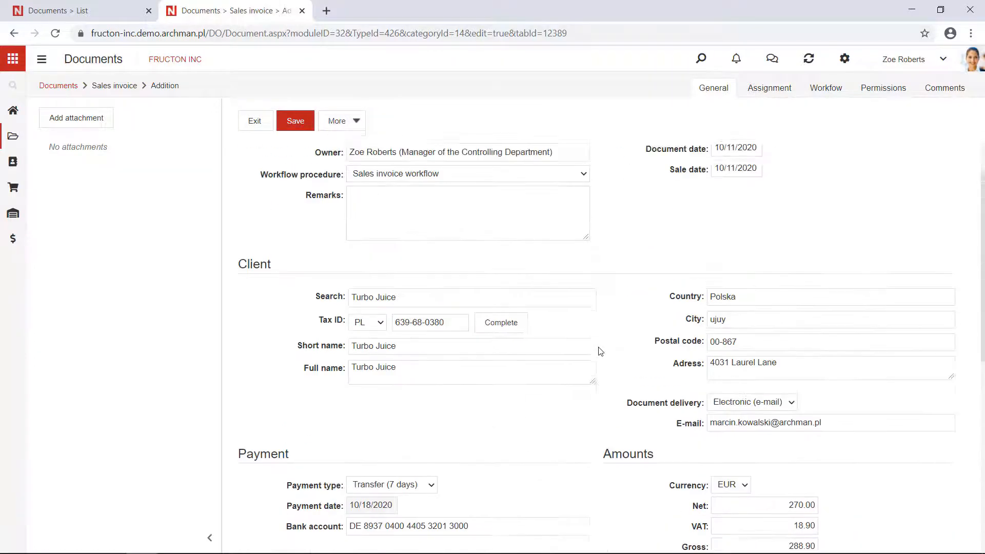
left_click(310, 130)
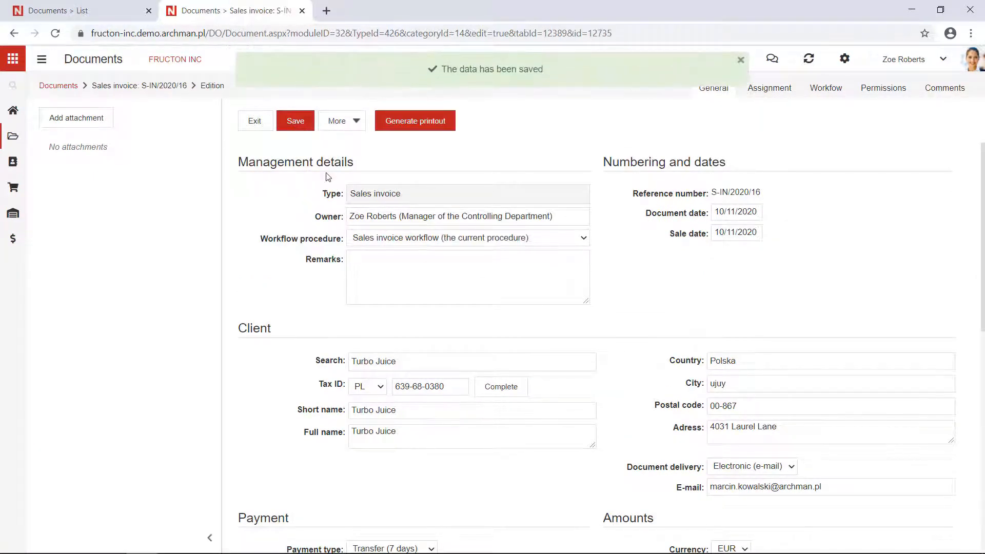
Step: Open the invoice's workflow details, look at the workflow diagram, and close it
left_click_drag(220, 168, 228, 168)
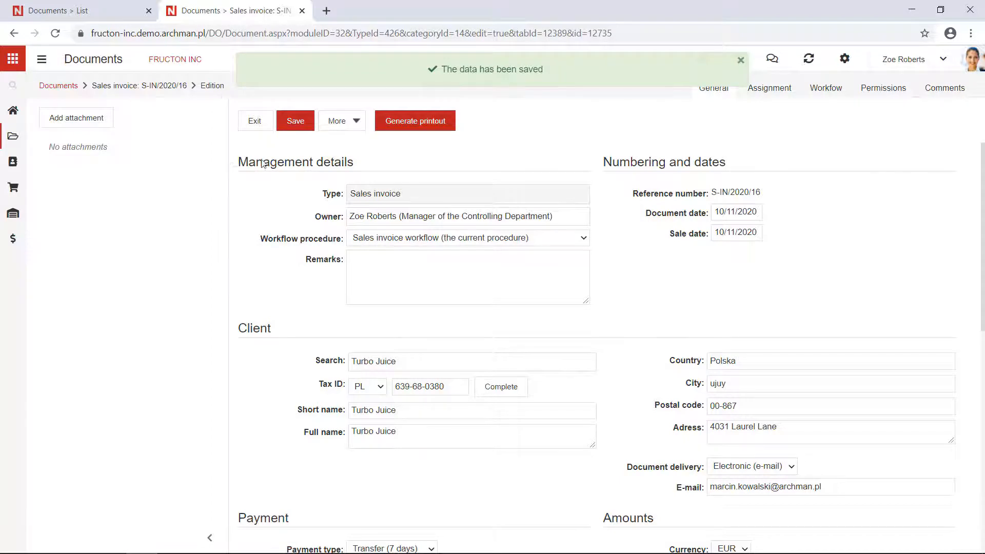
left_click(827, 94)
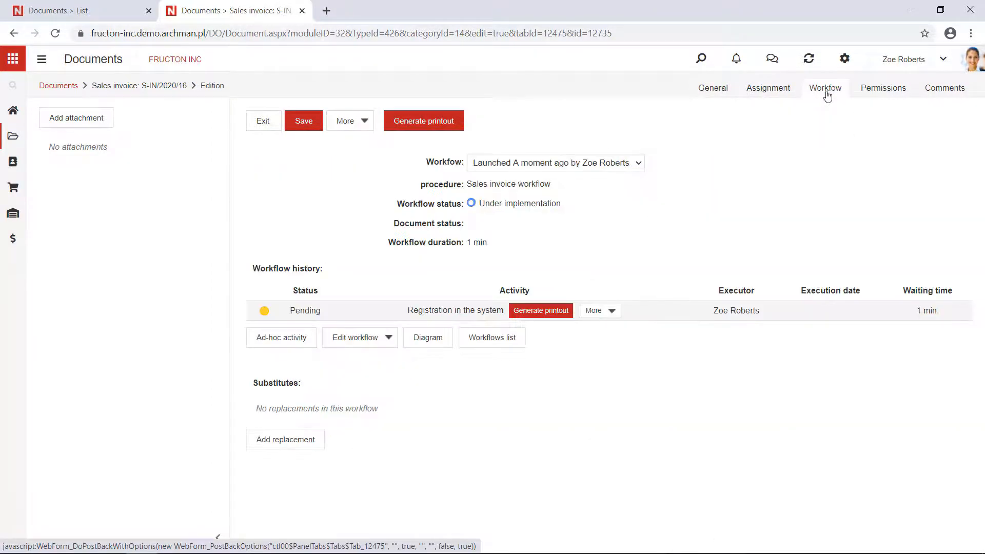
left_click(435, 339)
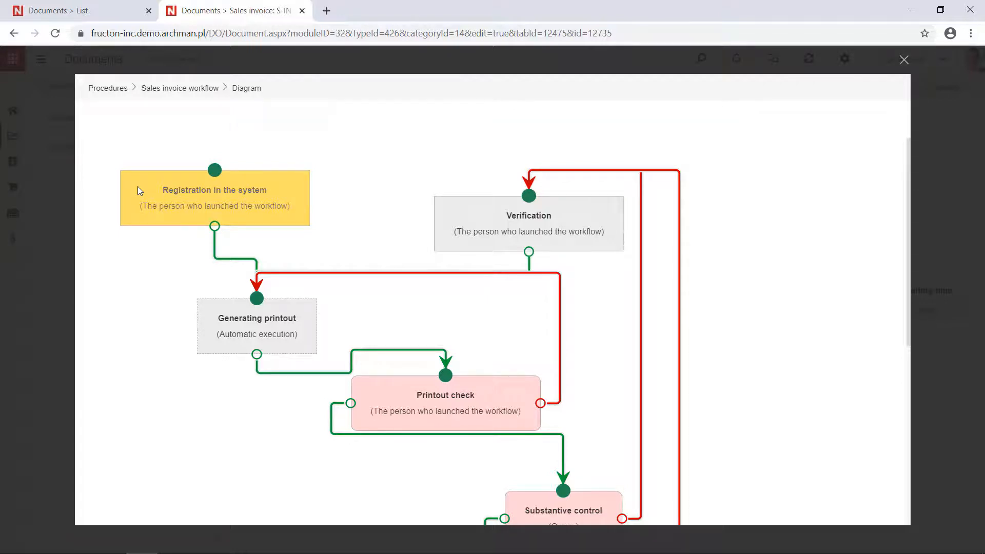
left_click(903, 60)
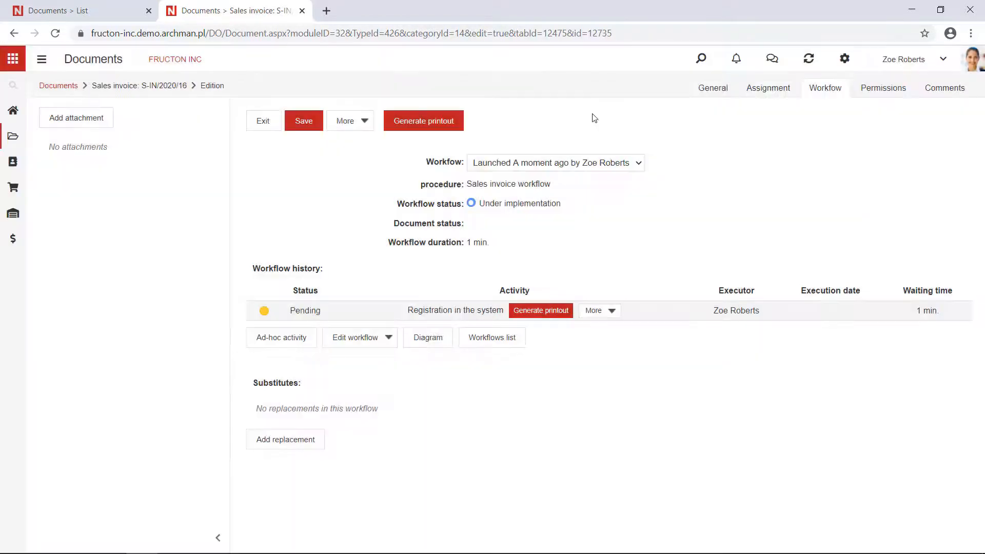
Step: Approve the registration activity by generating the invoice printout, and widen the attachment preview area
left_click(432, 134)
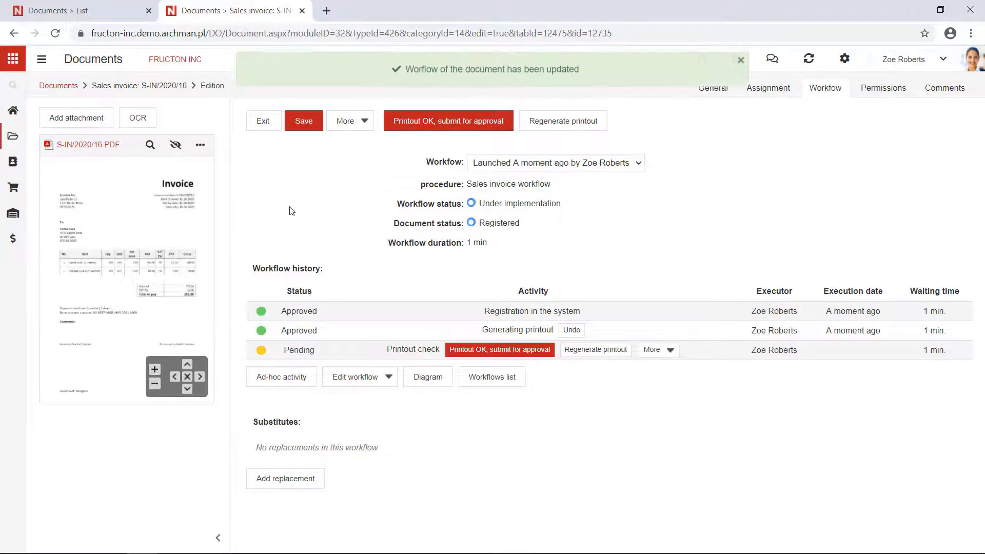
left_click_drag(231, 223, 386, 193)
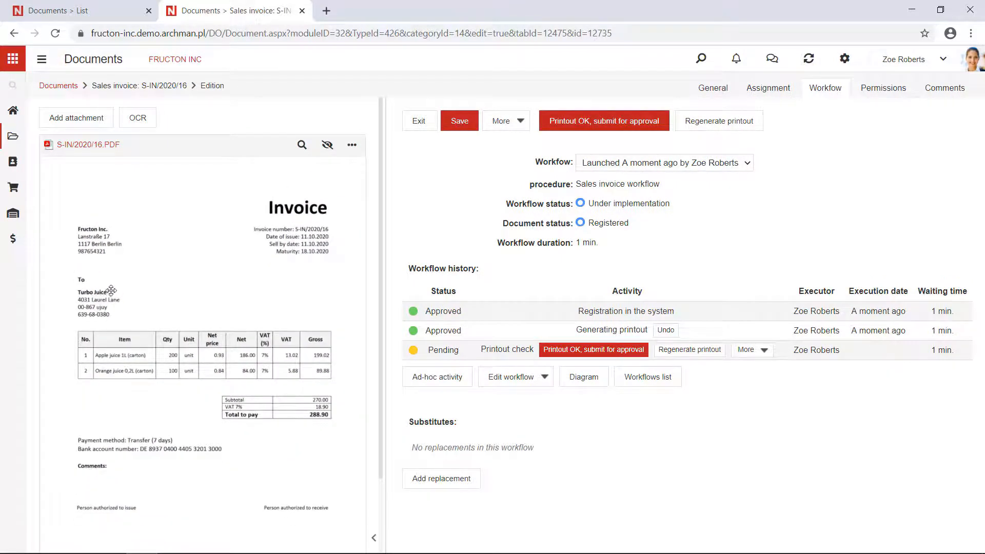
Step: Search the navigation for "fi" and open the Files module in a new browser tab
left_click(42, 60)
type("fi")
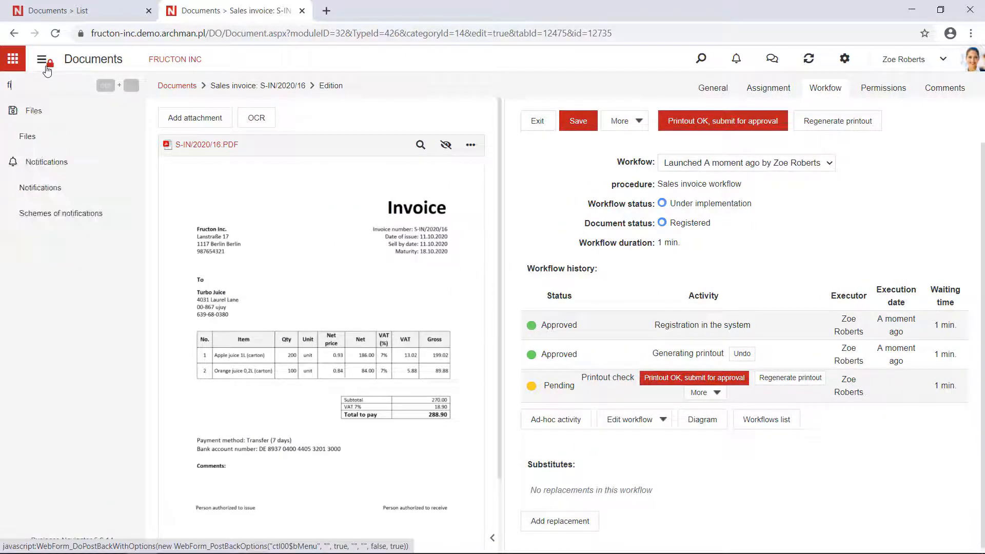
right_click(40, 138)
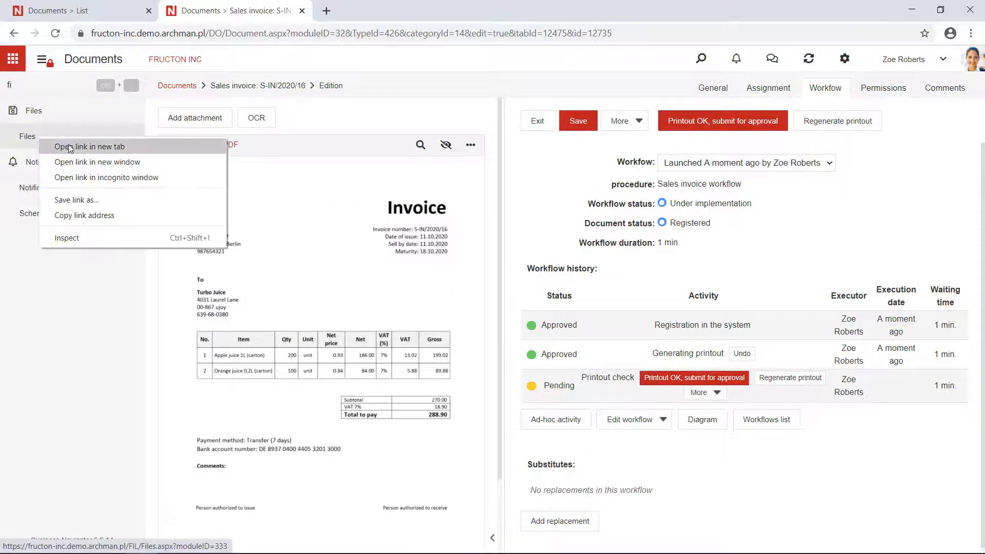
left_click(69, 147)
left_click(384, 10)
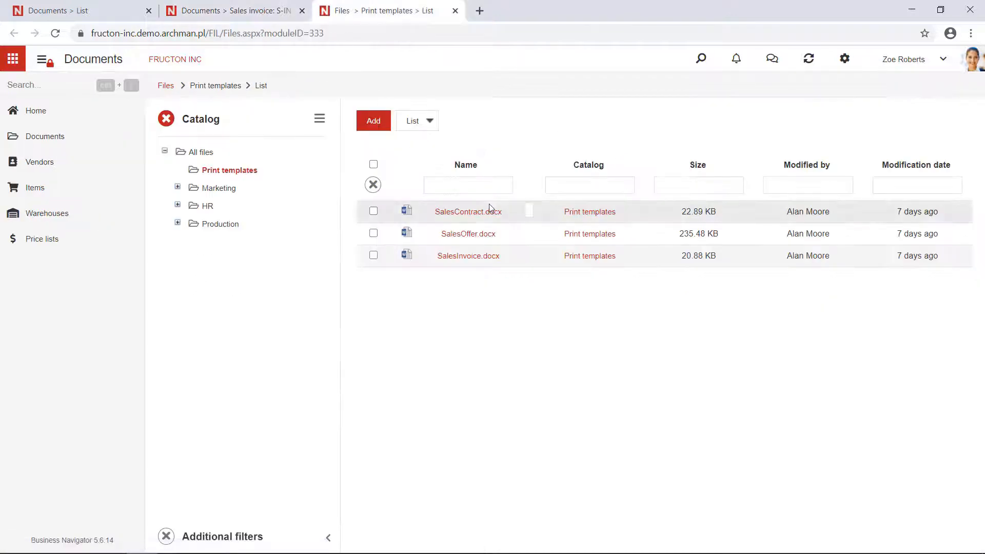
Step: Examine the merge fields in the preview of the SalesInvoice.docx print template
left_click(473, 216)
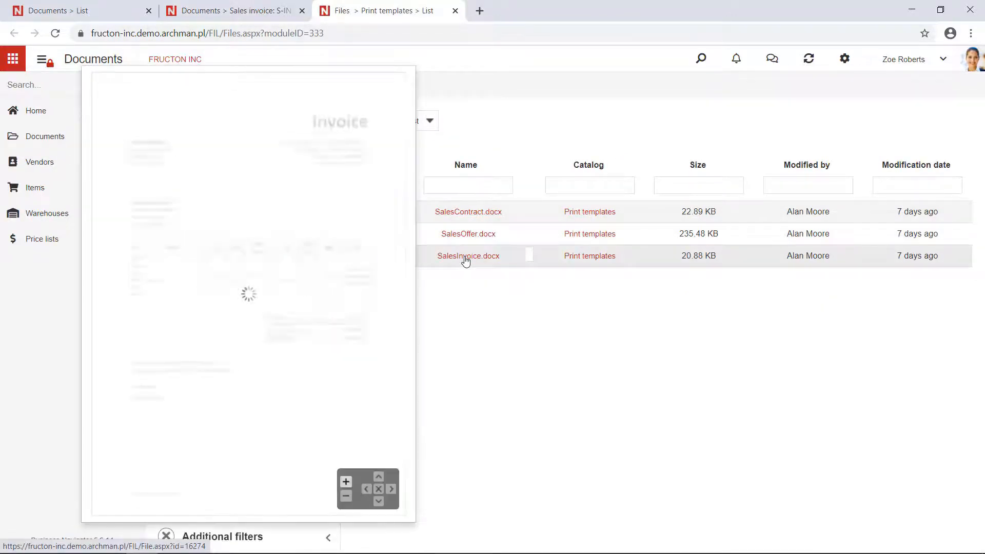
scroll(171, 282, "up", 2)
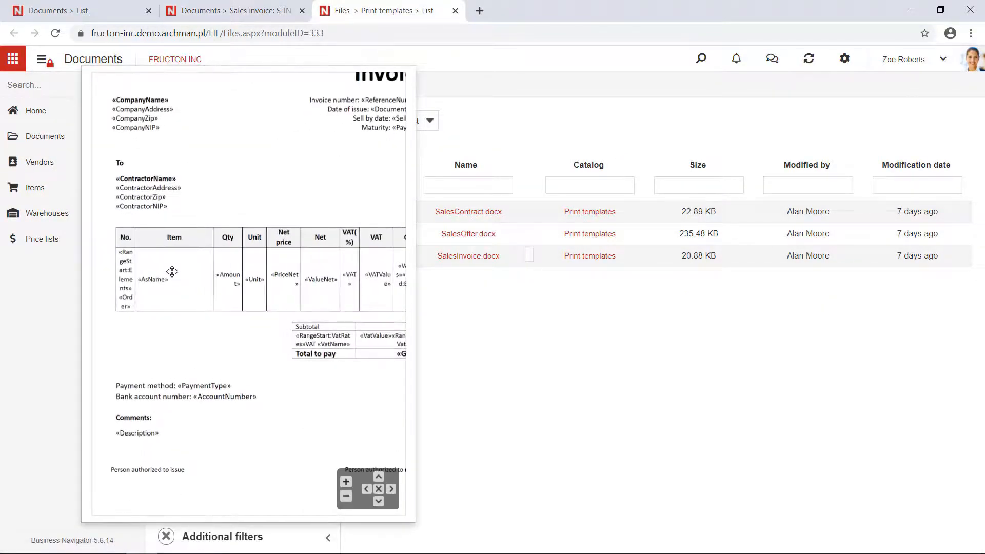
scroll(192, 259, "down", 2)
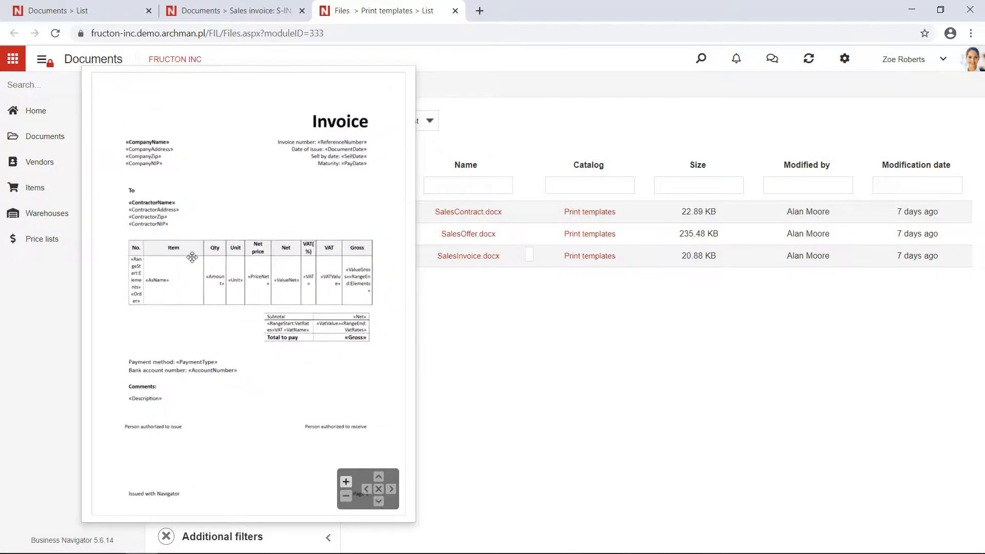
scroll(142, 154, "up", 2)
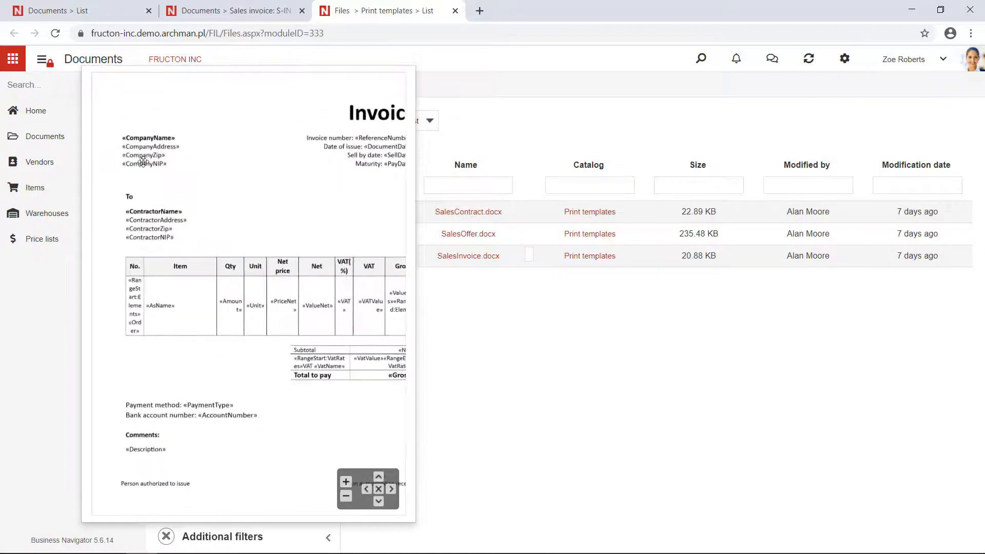
scroll(142, 154, "up", 1)
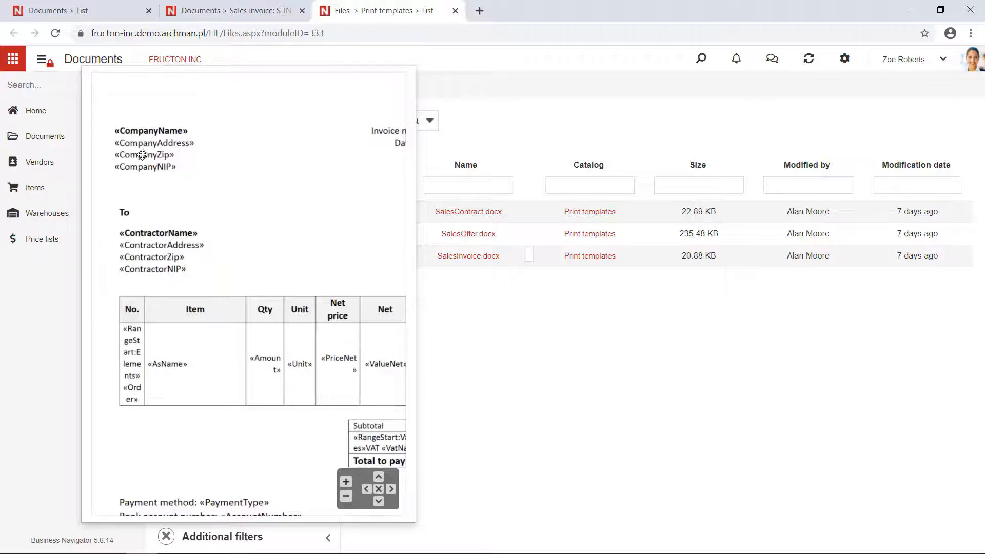
left_click(497, 315)
Step: Return to the sales invoice, accept its printout as OK and submit it for approval
left_click(216, 8)
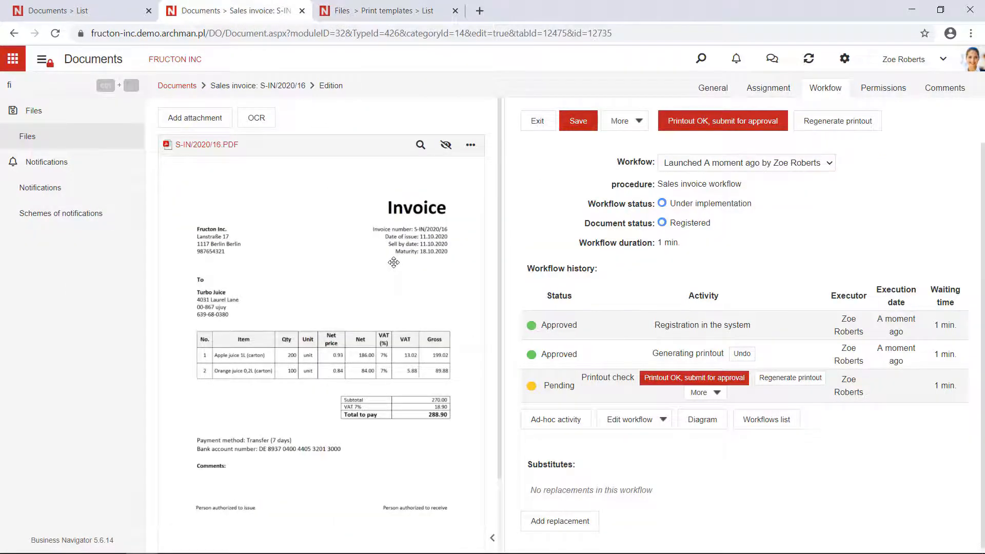
left_click(41, 61)
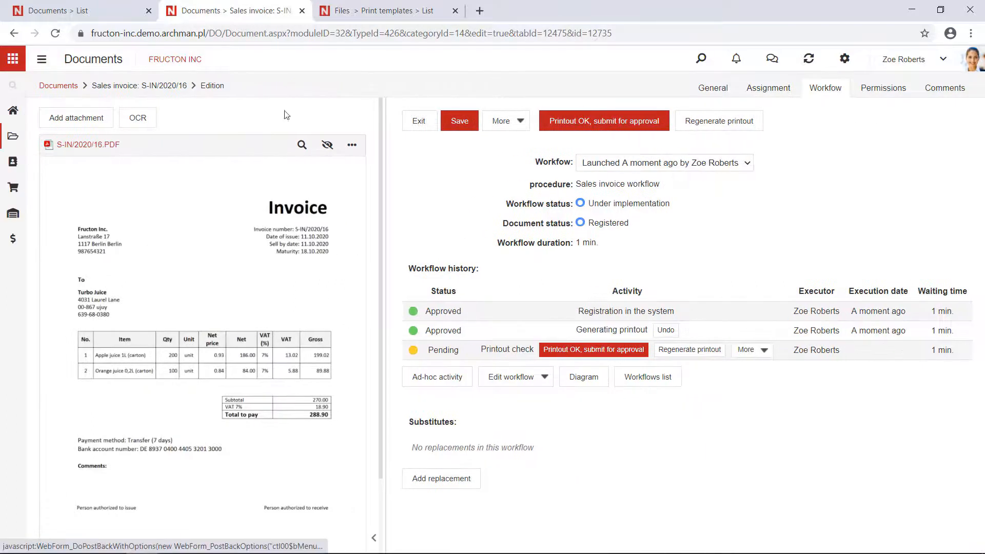
left_click(596, 131)
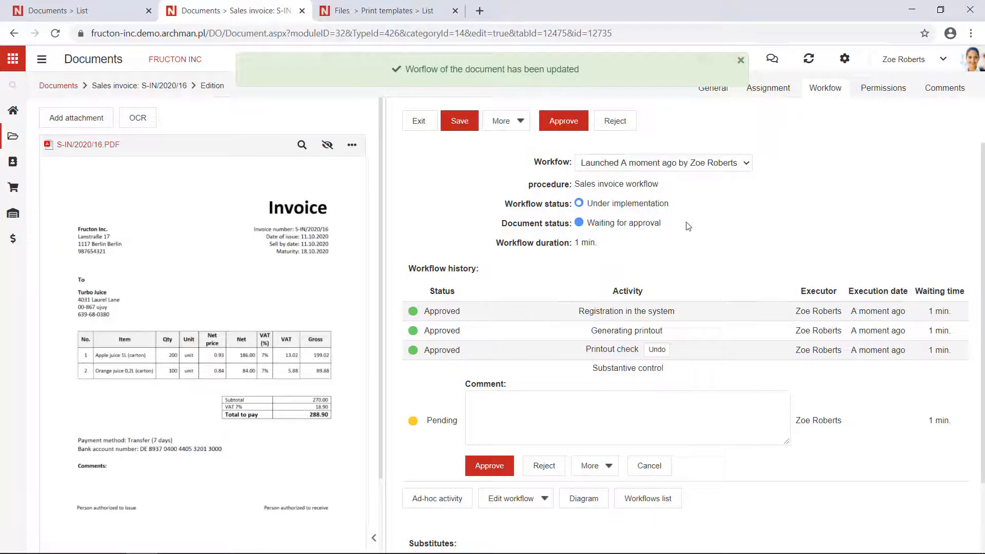
Step: Review the workflow history and the general data of the invoice awaiting approval
scroll(688, 226, "down", 1)
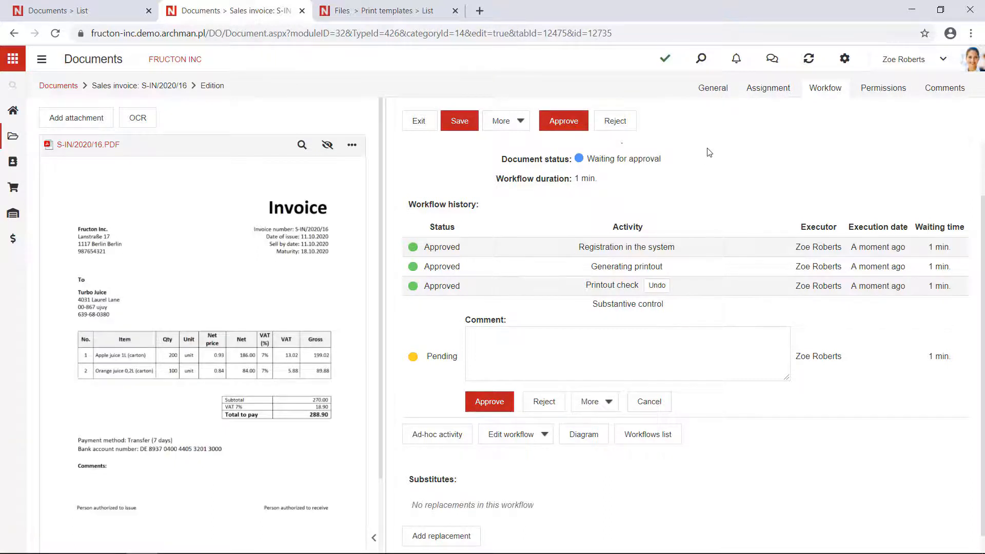
left_click(712, 90)
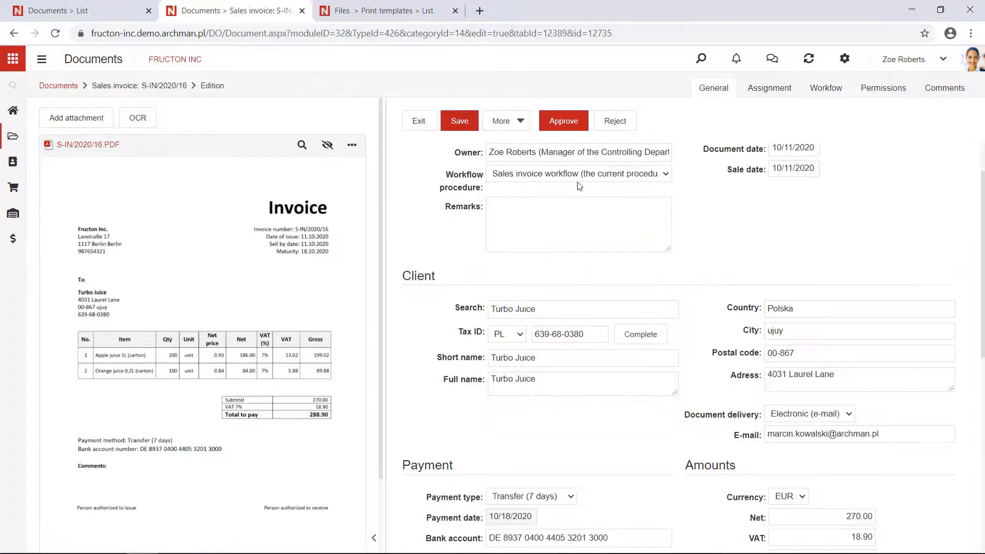
scroll(529, 233, "up", 1)
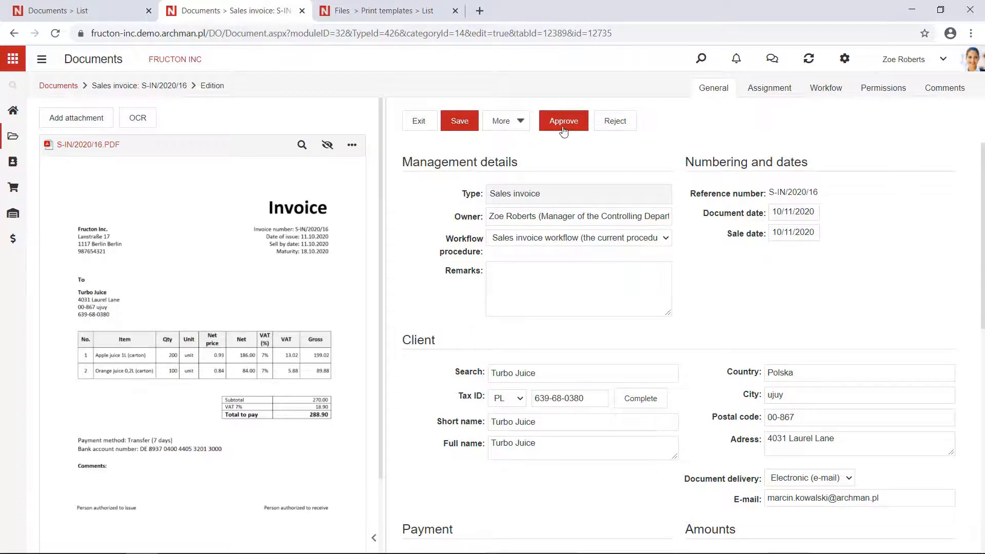
Step: Check the remaining activities in the invoice's workflow diagram and approve the substantive control
left_click(825, 88)
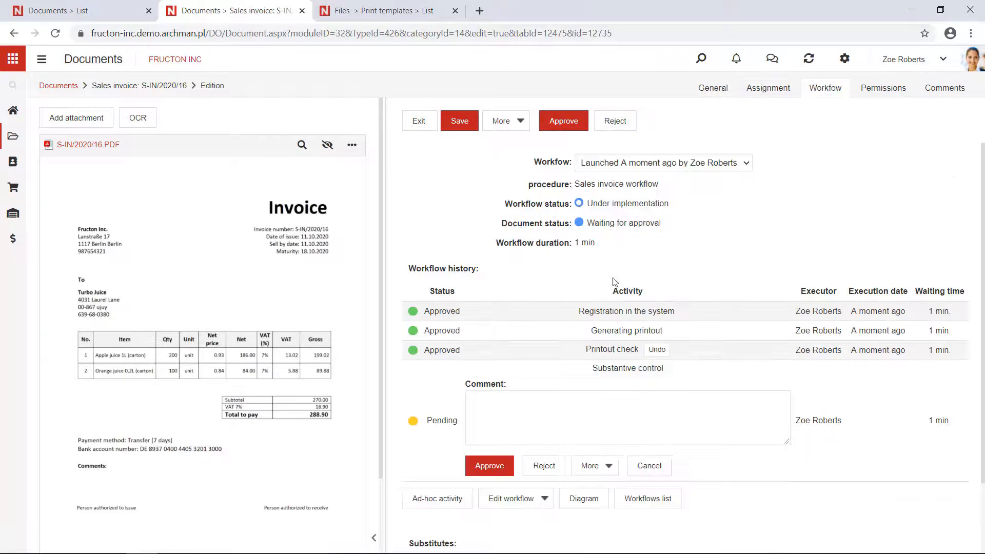
left_click(575, 502)
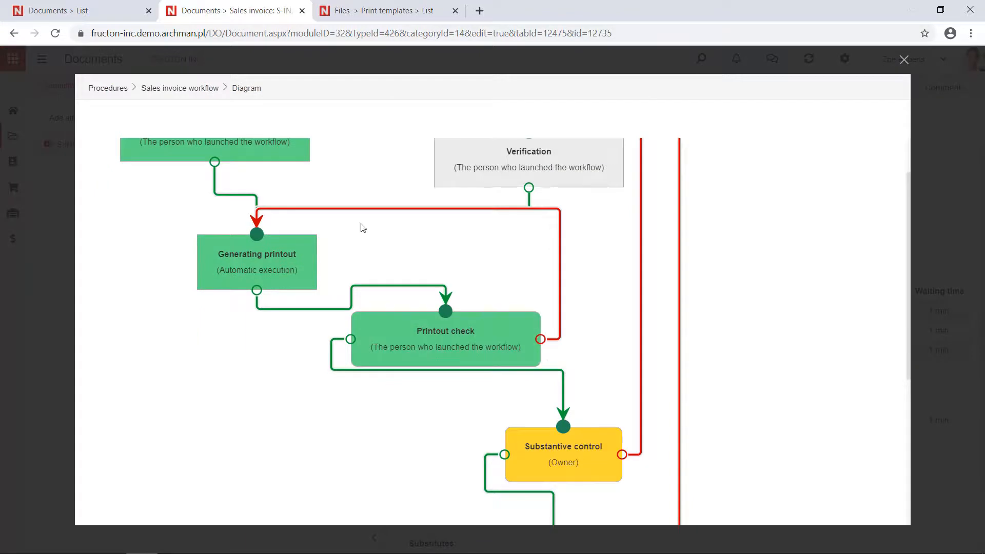
scroll(405, 347, "down", 3)
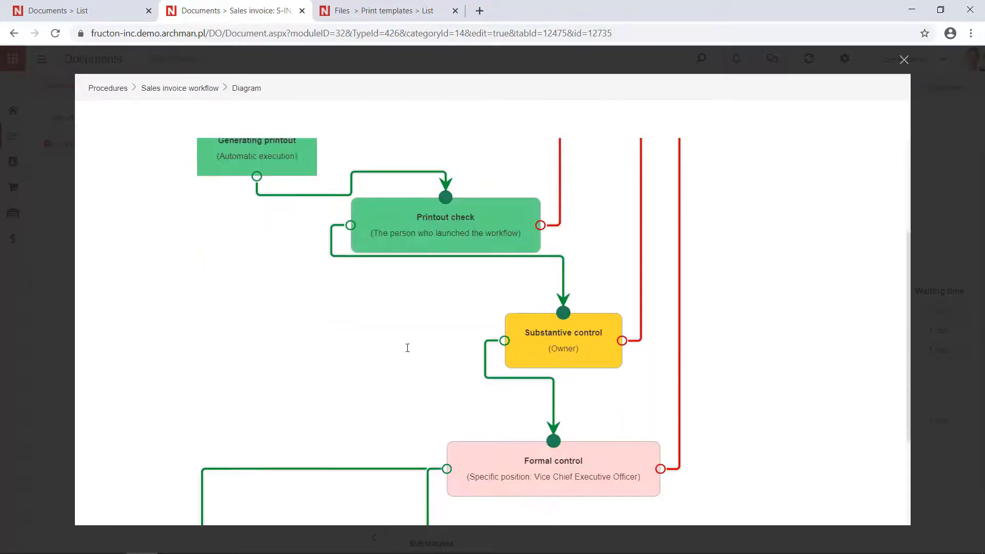
scroll(563, 333, "down", 1)
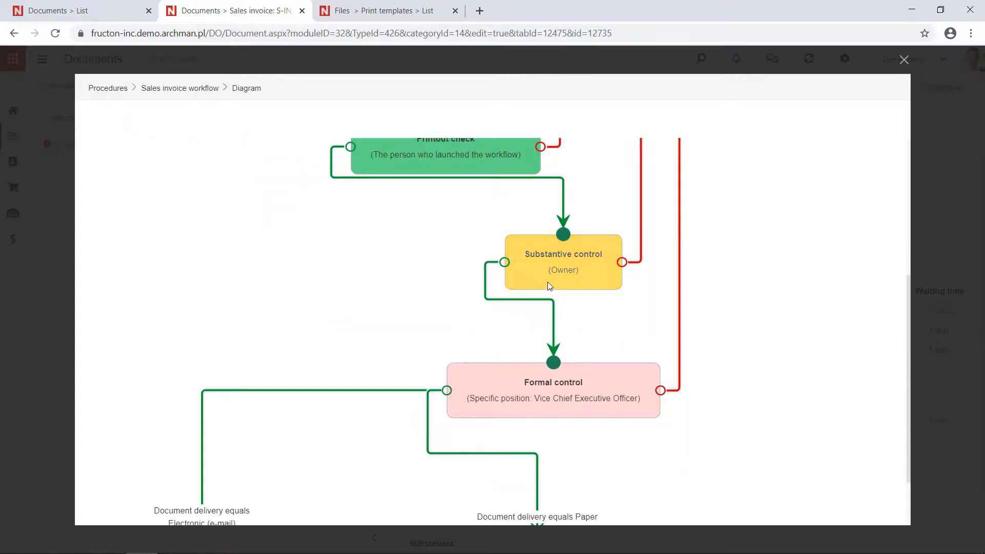
left_click(904, 60)
left_click(560, 122)
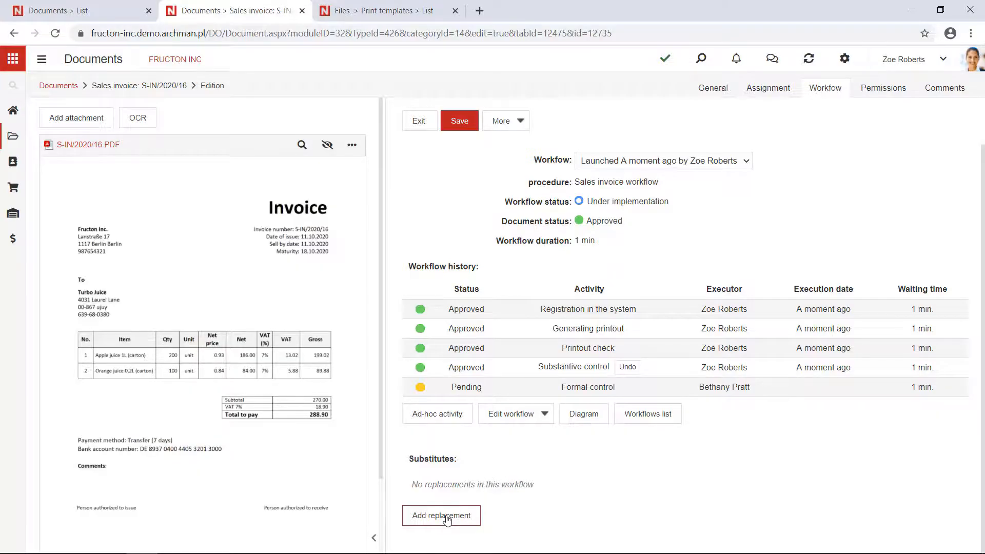
Step: Add and submit a workflow replacement with the formal control's executor as user and the invoice owner as substitute
left_click(447, 515)
left_click(476, 483)
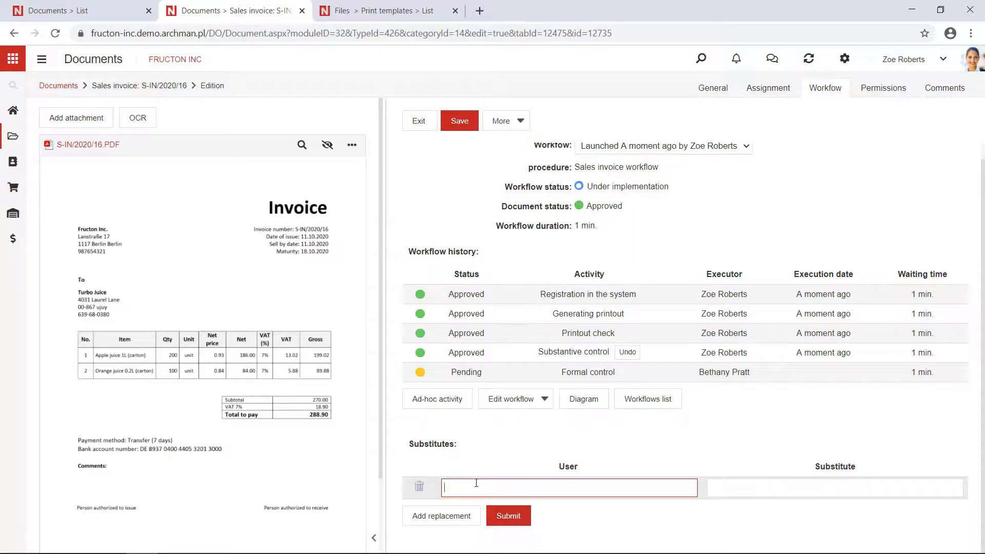
type("Prat")
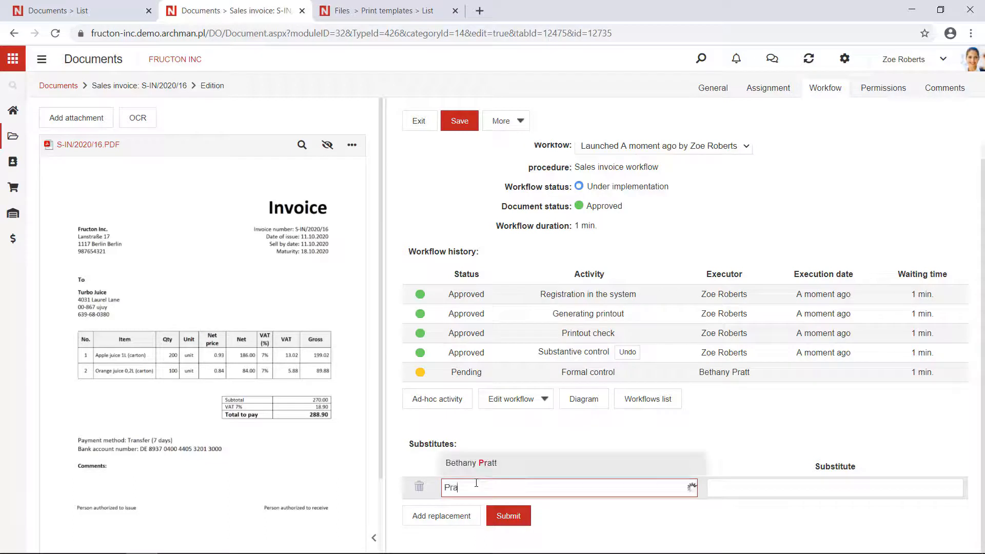
left_click(490, 464)
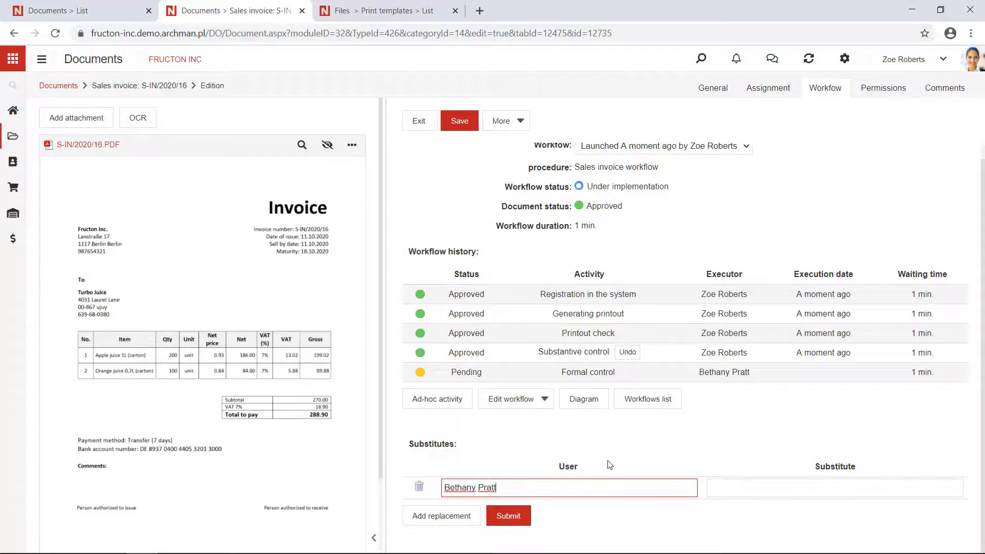
left_click(787, 491)
type("zoe")
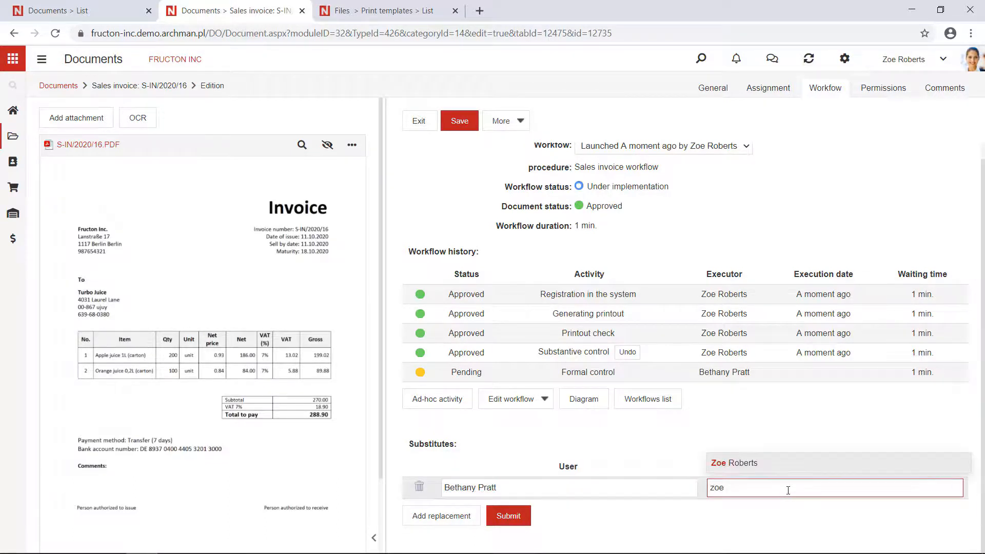
left_click(775, 462)
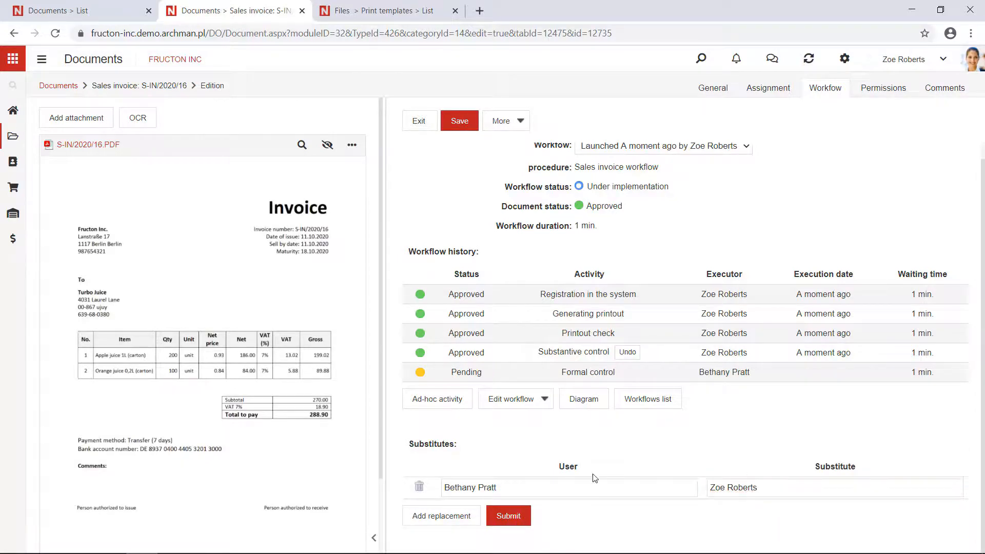
scroll(602, 468, "down", 4)
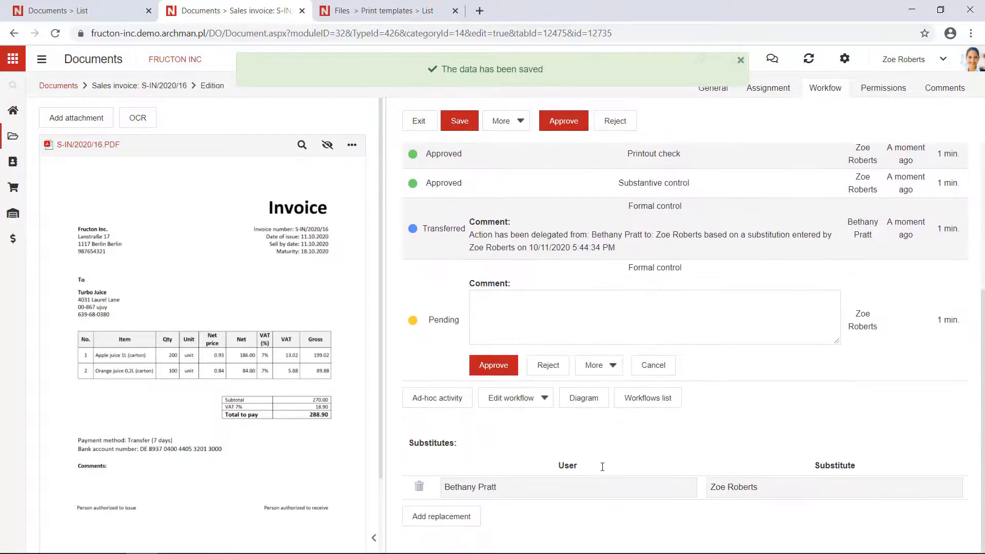
Step: Approve the formal control and check the workflow diagram down to the client delivery branches
left_click(494, 365)
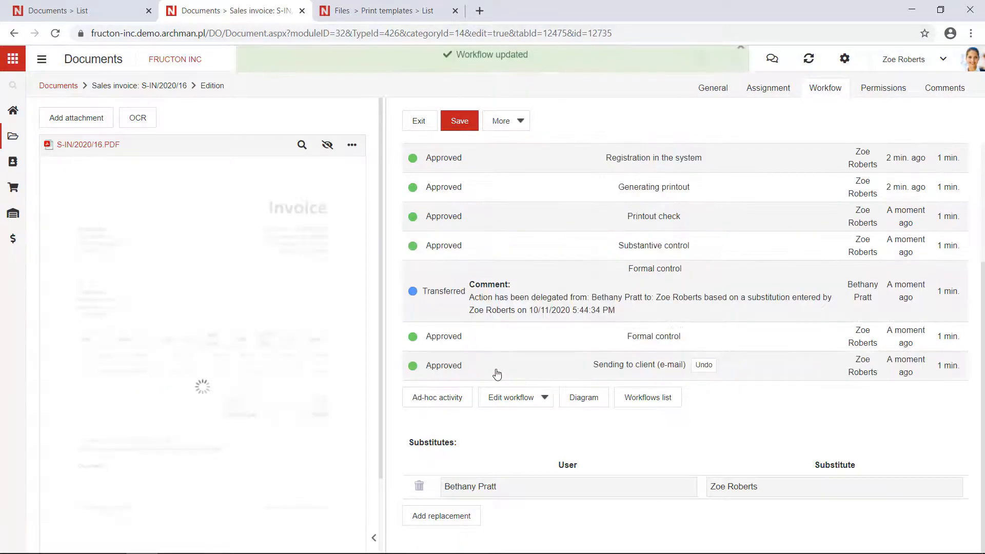
left_click(585, 398)
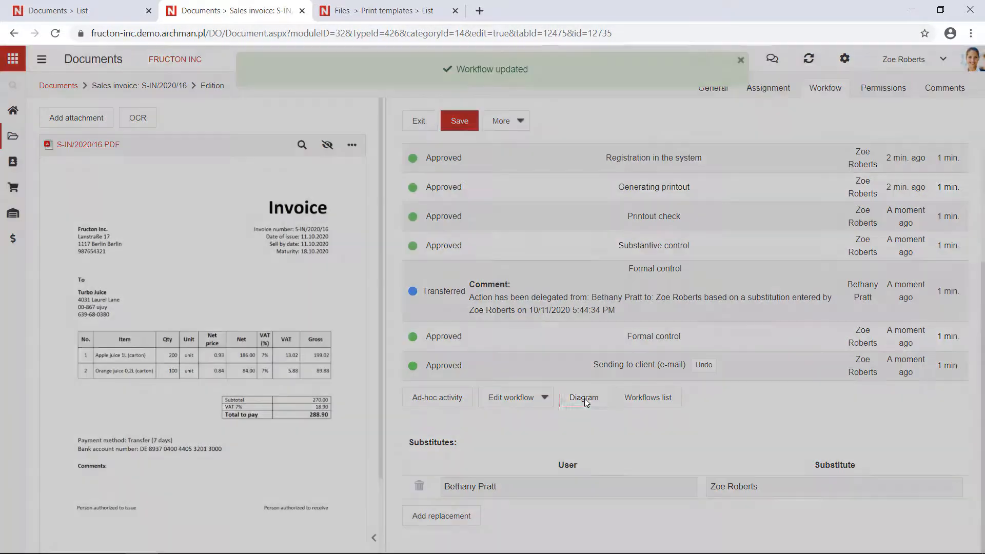
scroll(574, 381, "down", 3)
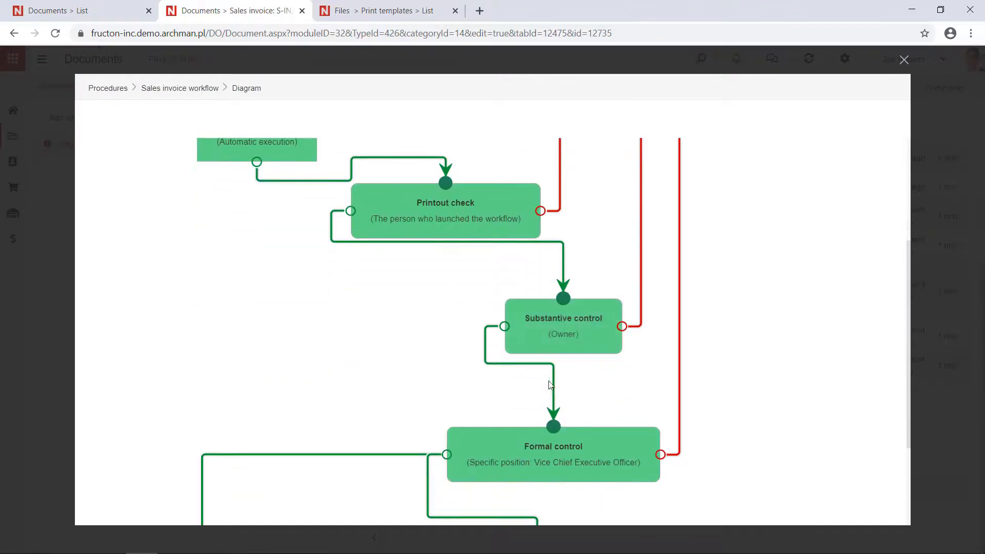
scroll(572, 378, "down", 3)
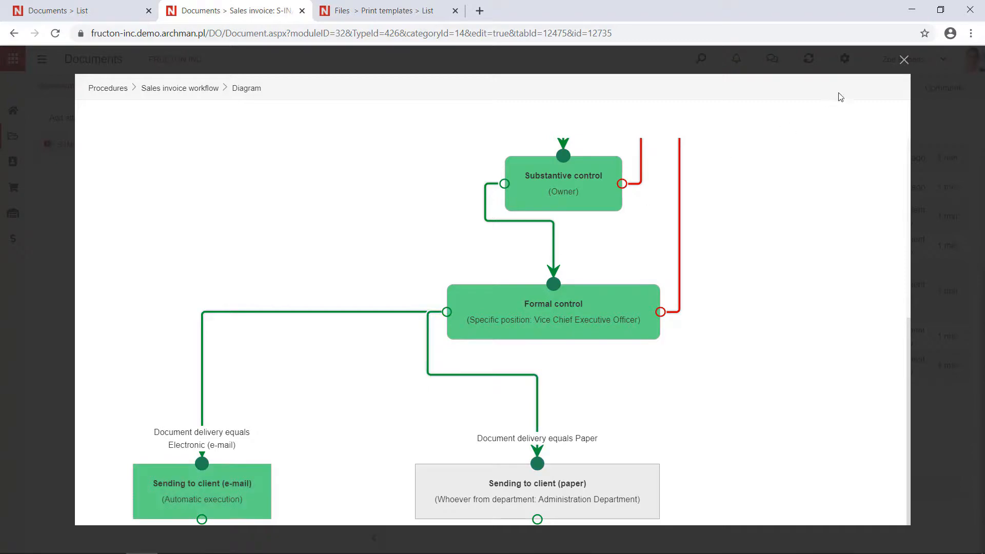
left_click(904, 59)
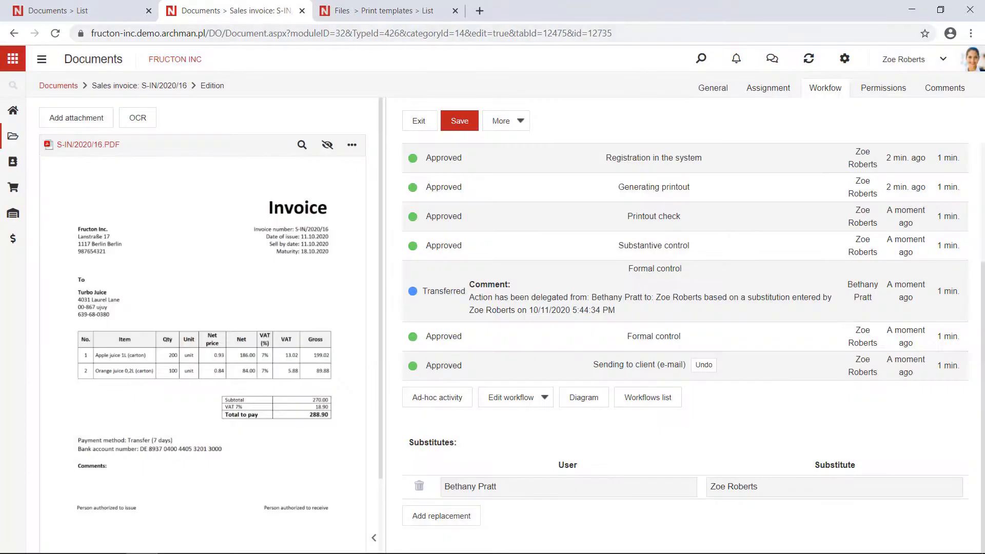